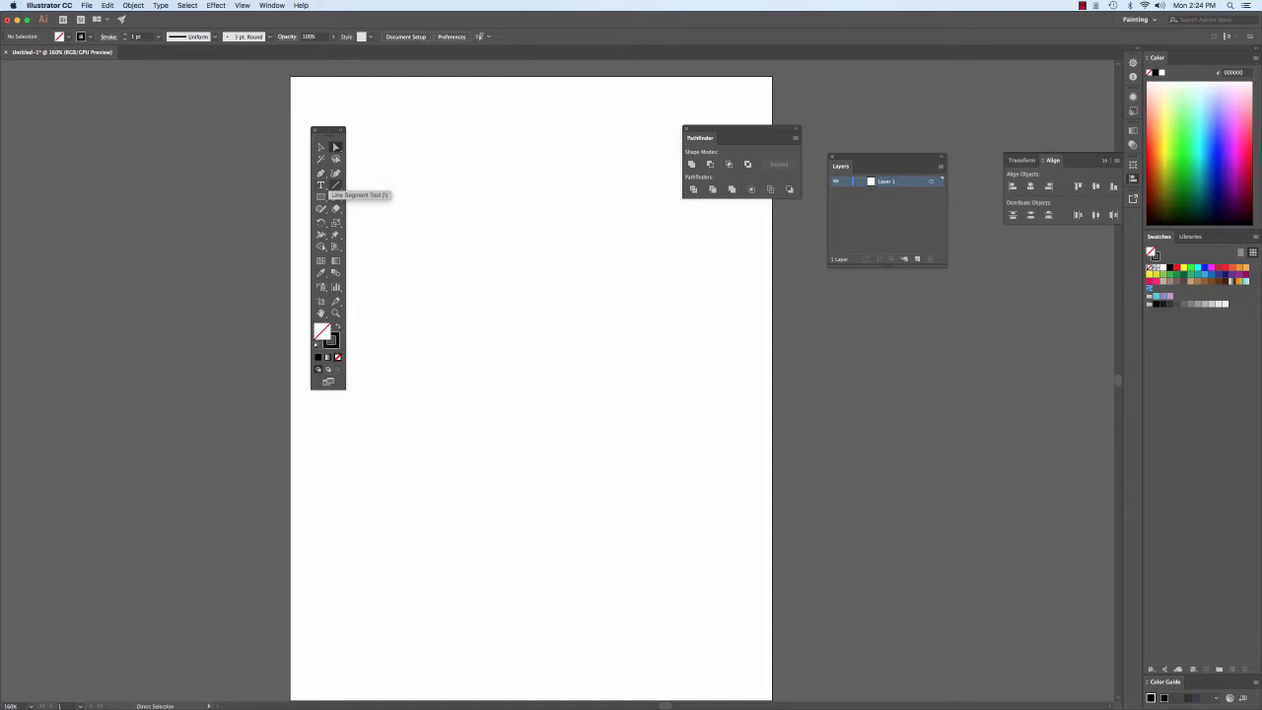
Step: Tear off the Pen tool group as a floating panel and place it beside the toolbox, near the artboard's top
left_click(322, 175)
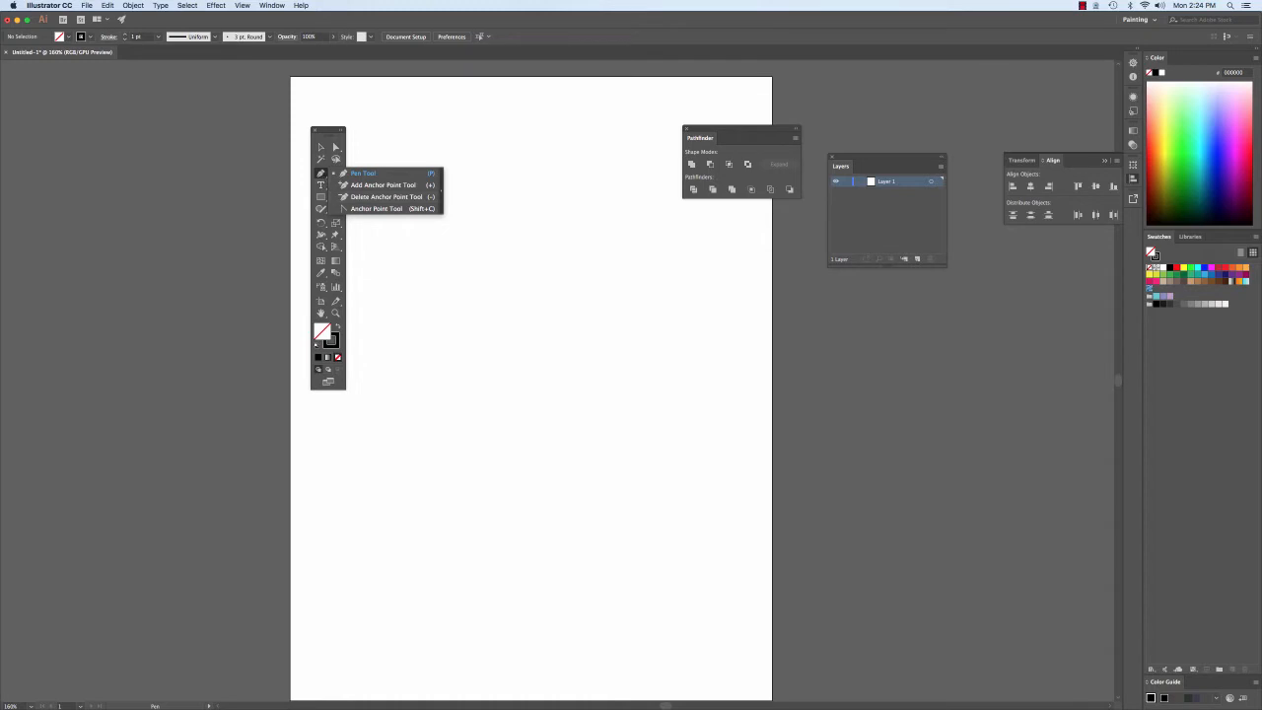
left_click(441, 190)
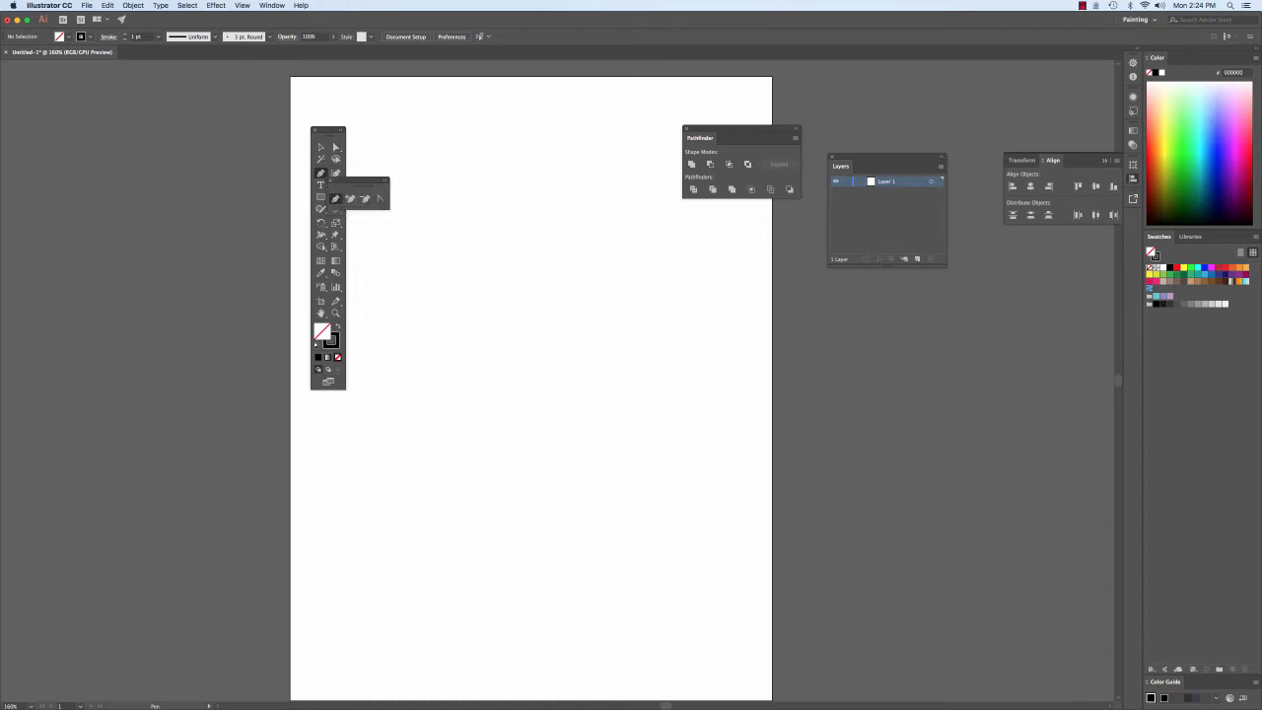
left_click_drag(358, 182, 444, 134)
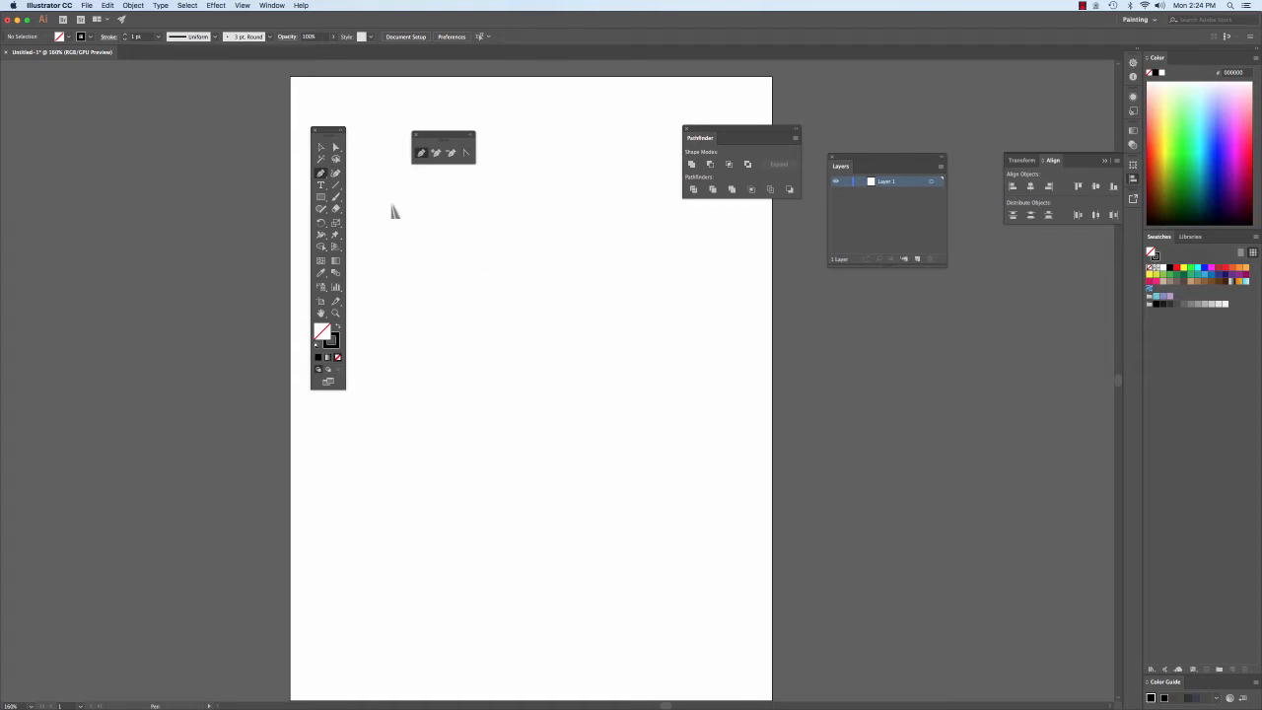
Step: Draw a rectangle about 4.4 by 3.3 in on the artboard, then delete it
key("m")
left_click_drag(444, 235, 691, 424)
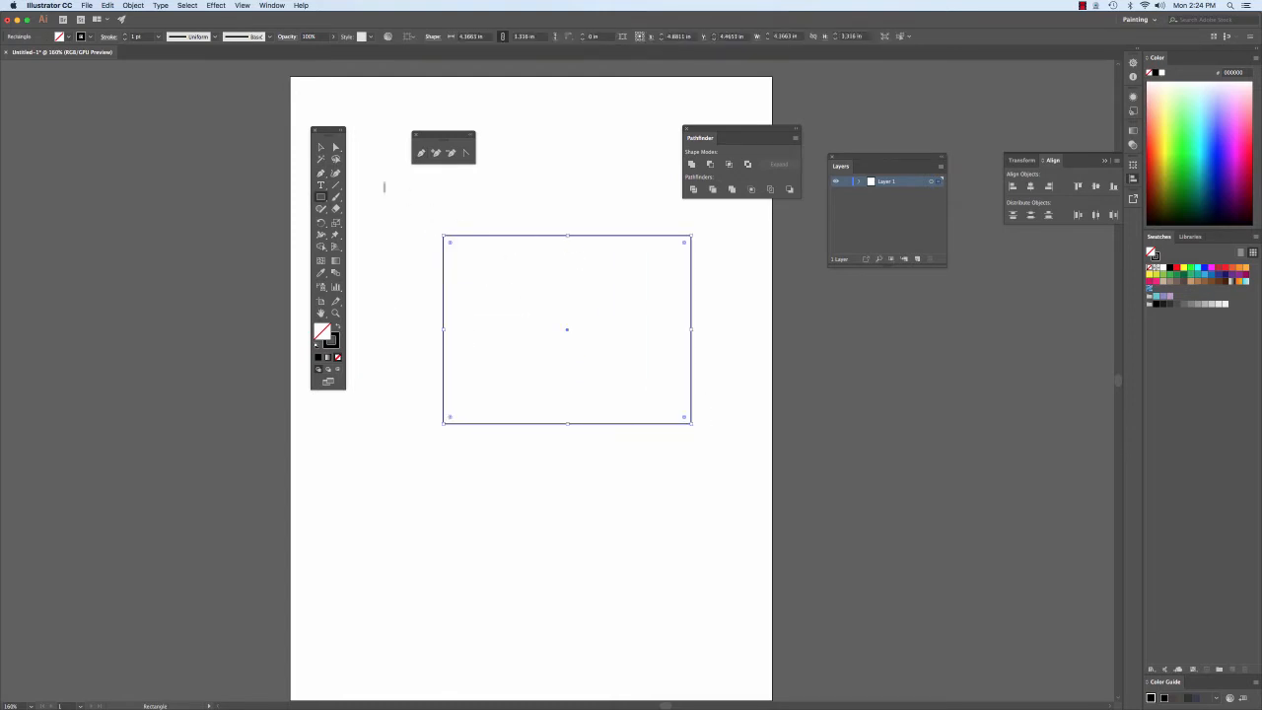
left_click(321, 146)
left_click(368, 221)
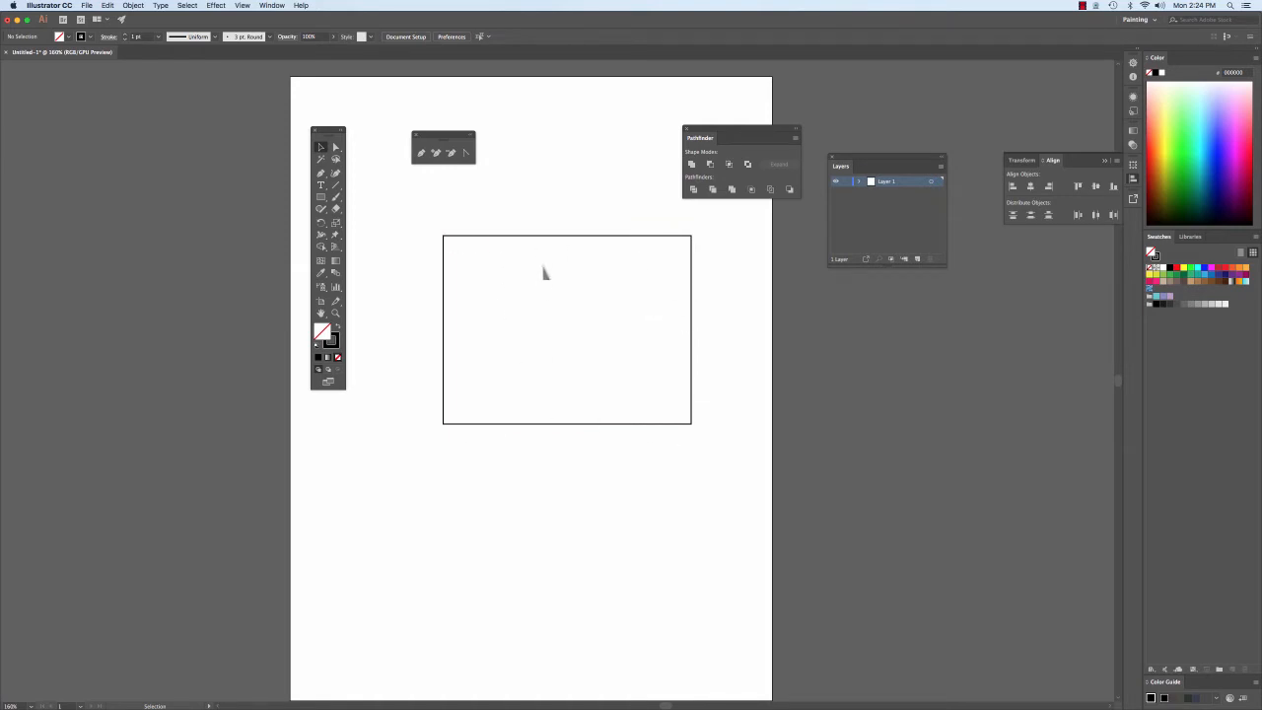
left_click(443, 247)
key("Delete")
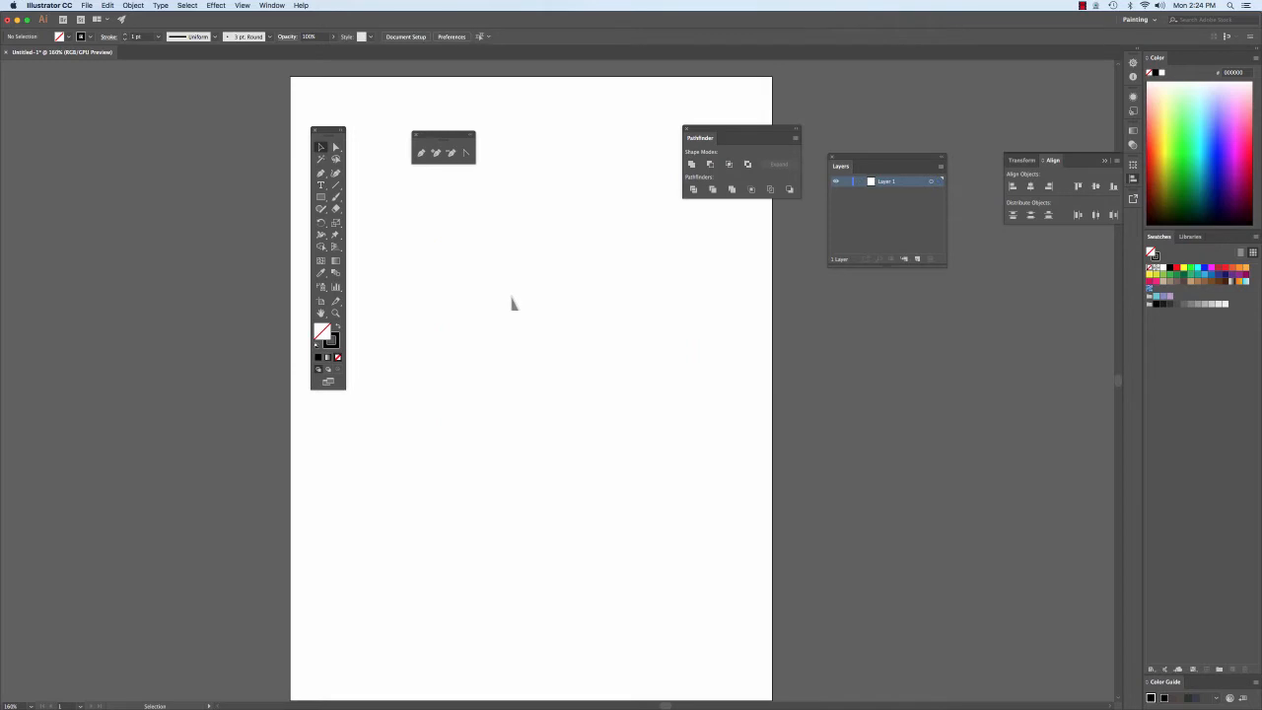
Step: Draw a circle about 3.9 in across in the middle of the artboard and deselect it
left_click_drag(321, 197, 648, 471)
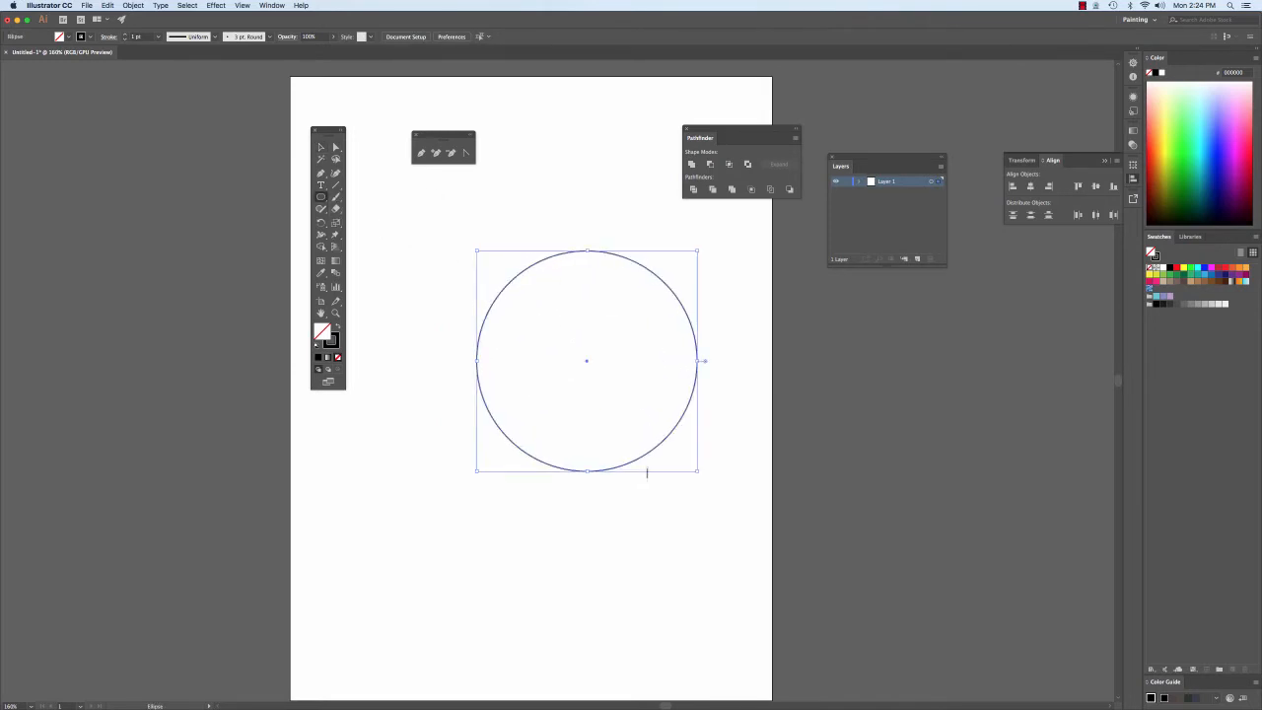
key("v")
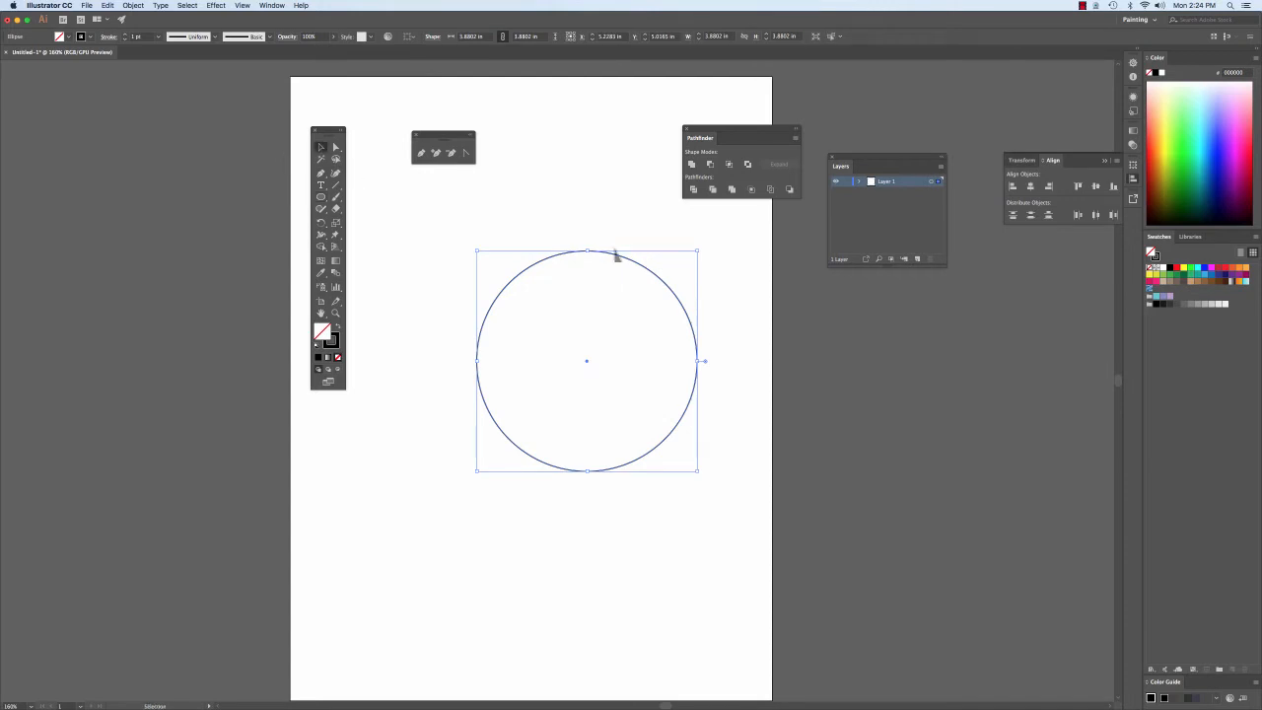
left_click(530, 273)
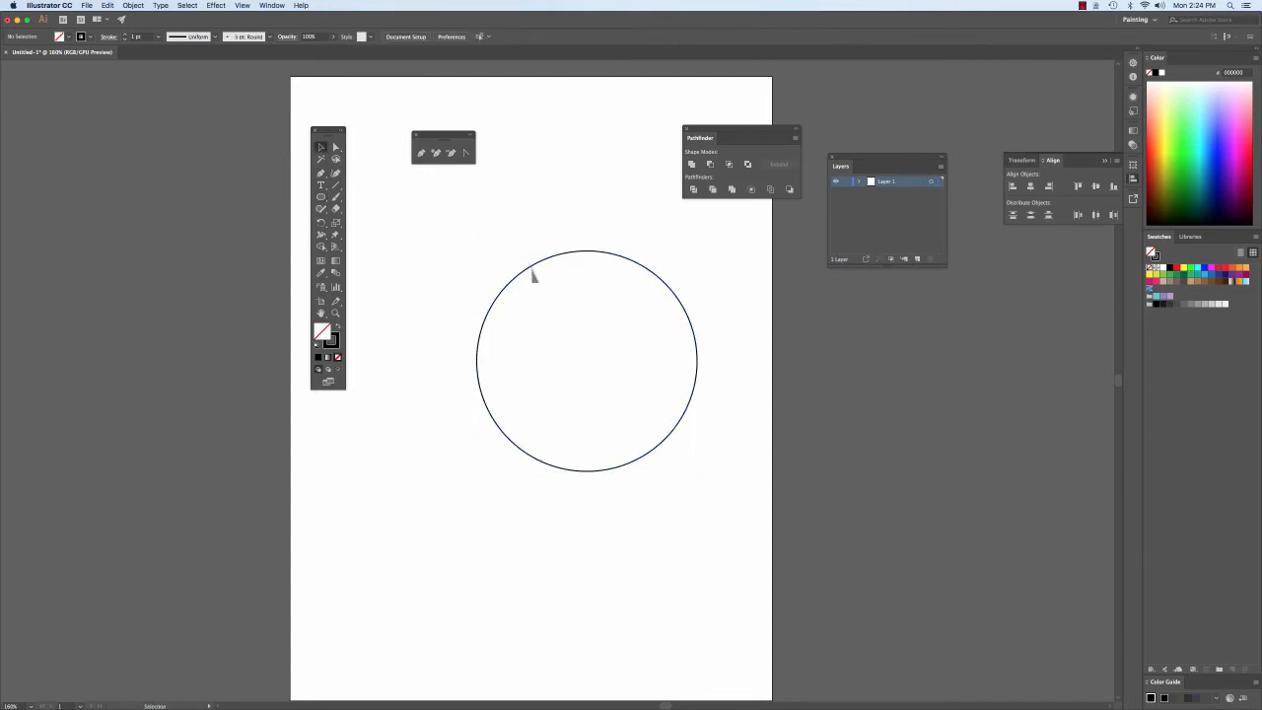
Step: Select the circle as a whole, then only its upper-left segment with the Direct Selection tool to show its handles
left_click(538, 267)
left_click(335, 146)
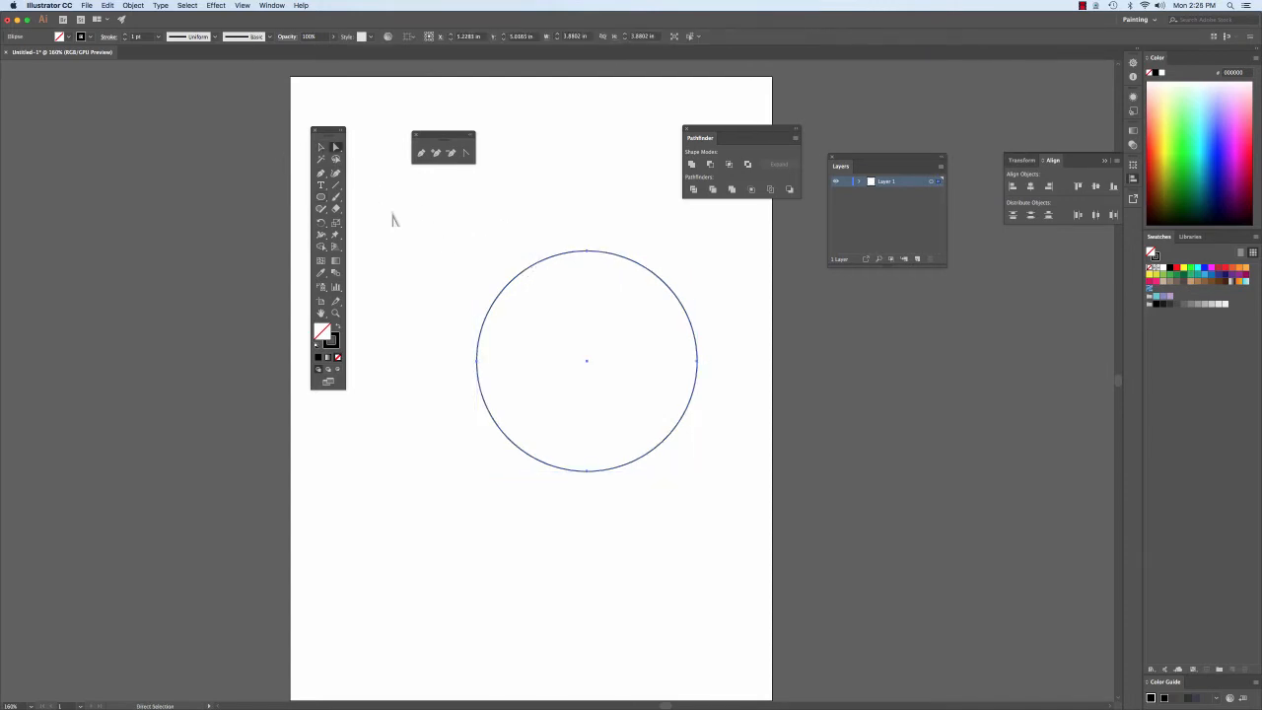
left_click(393, 219)
left_click(504, 296)
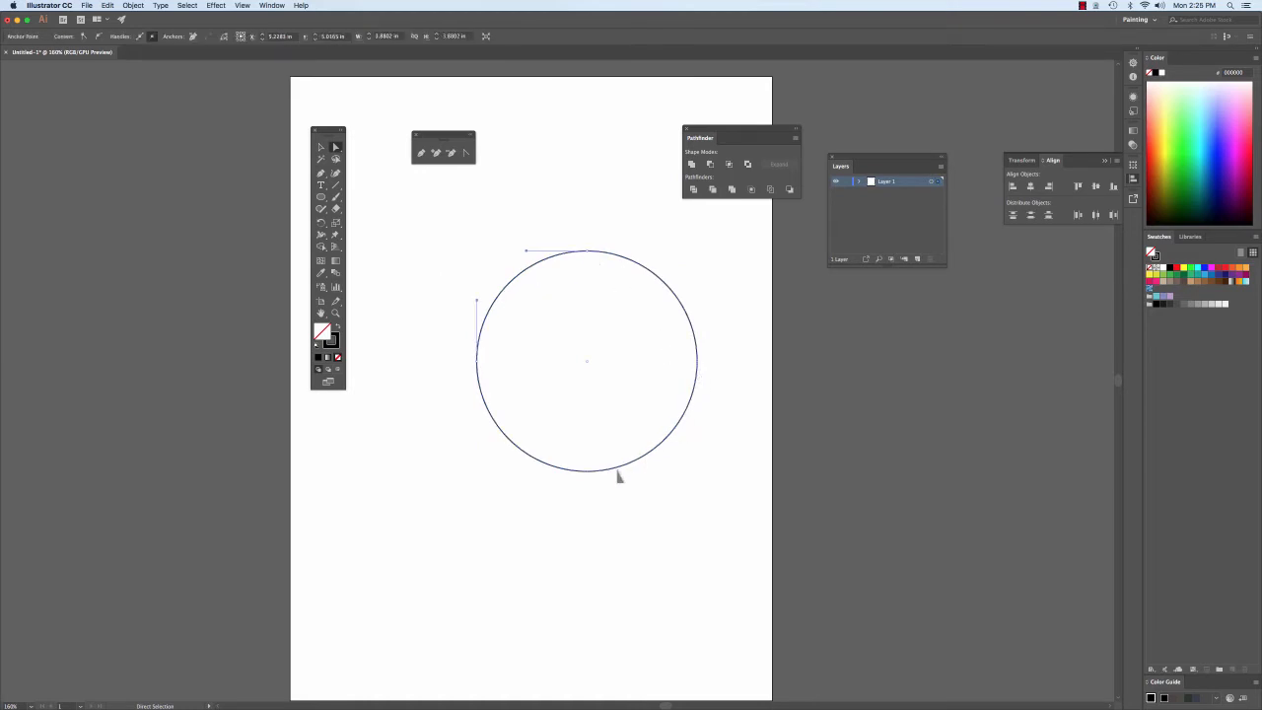
Step: Select the whole circle again with the Selection tool and delete it
key("super+a")
key("v")
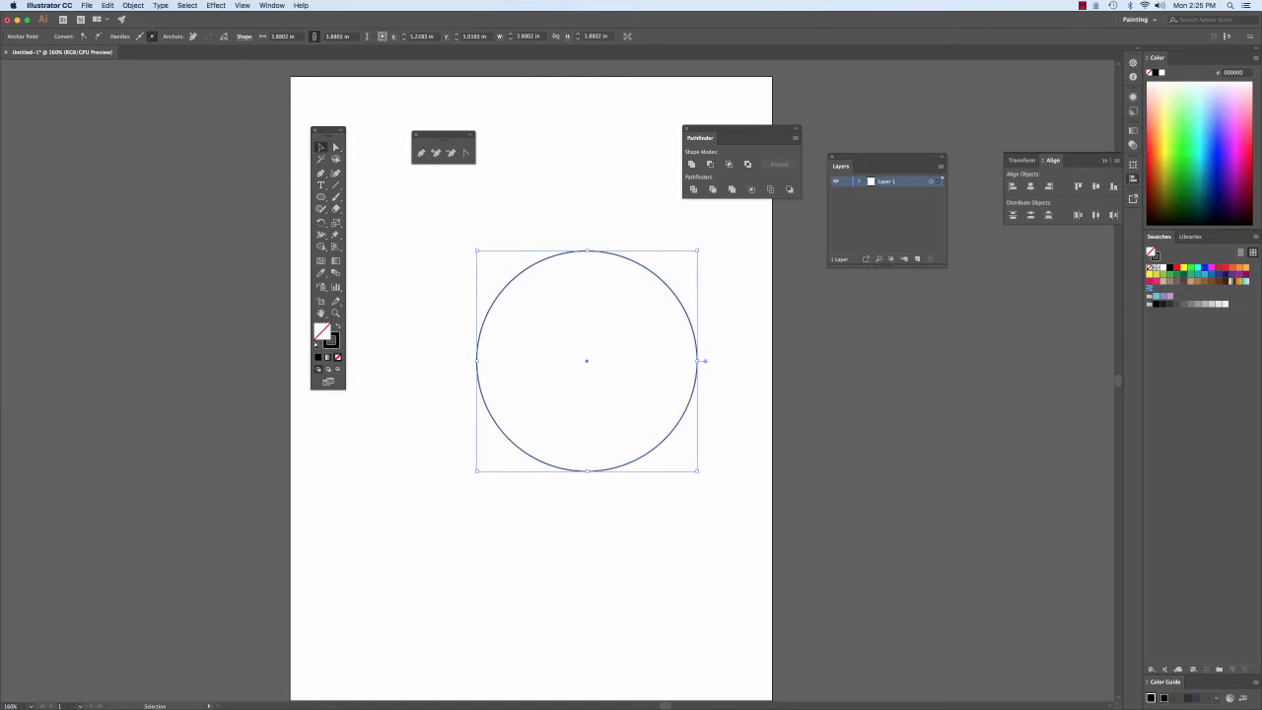
left_click(466, 286)
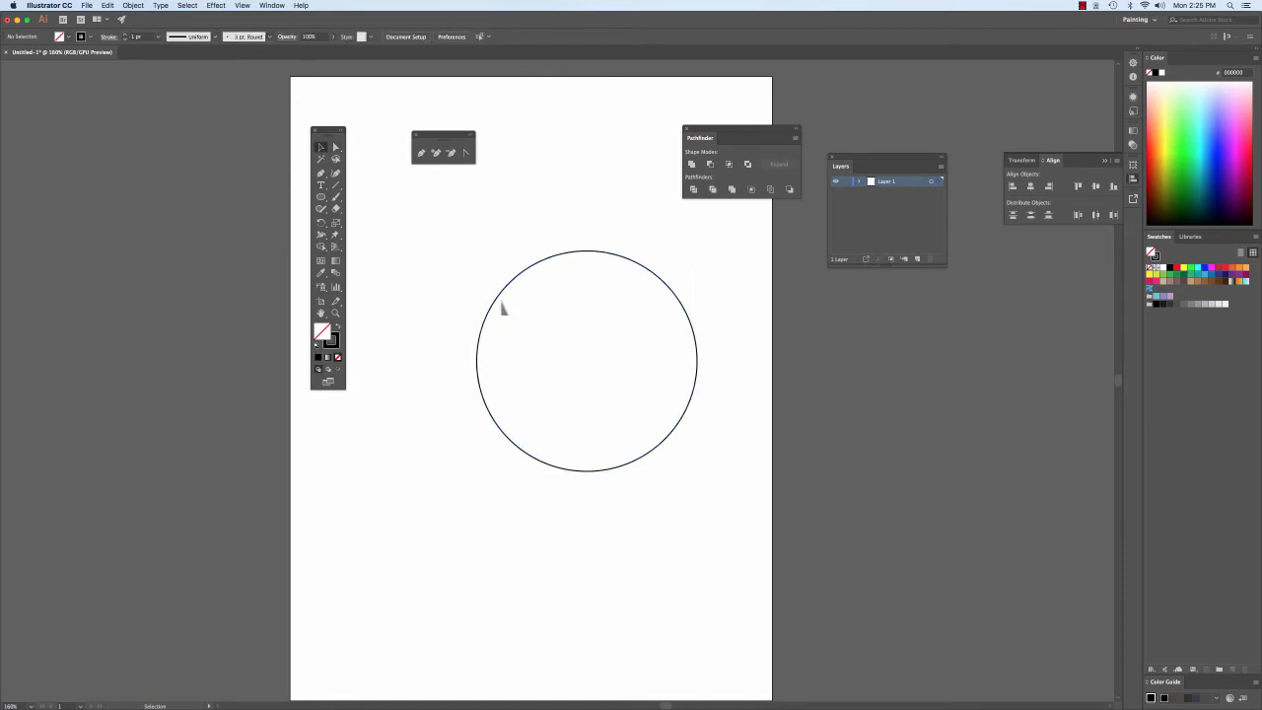
left_click(498, 297)
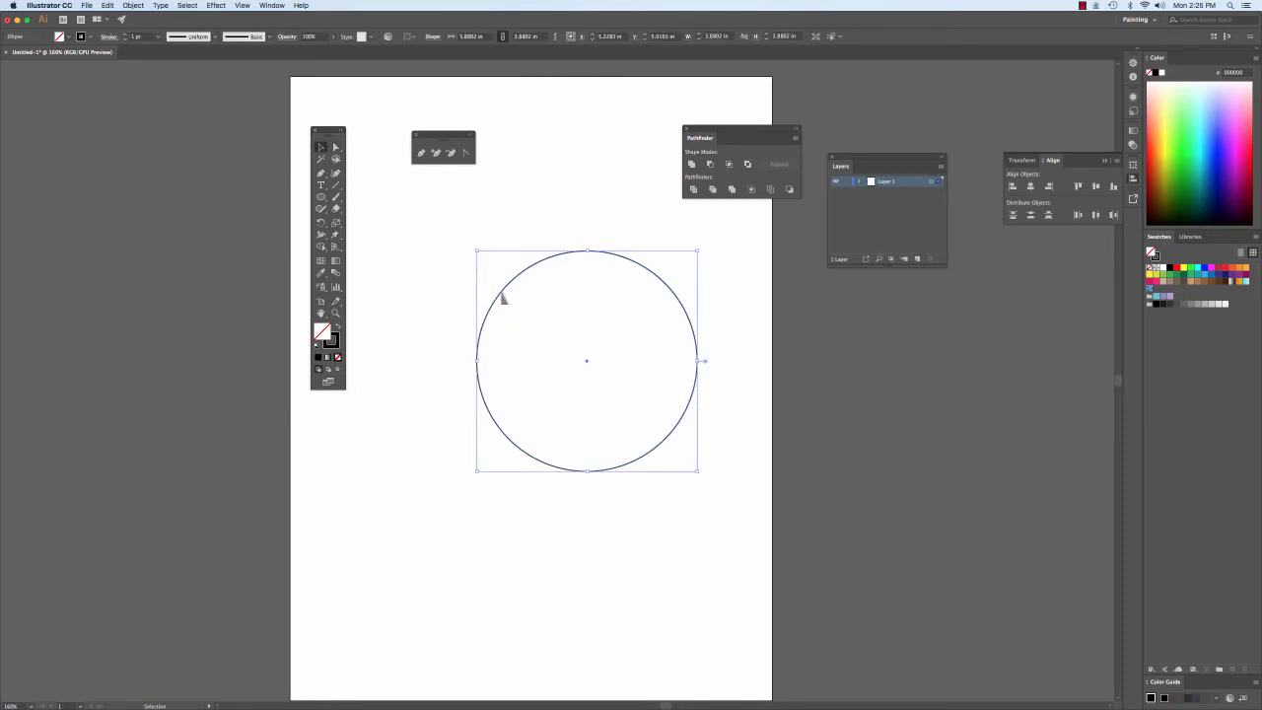
key("Delete")
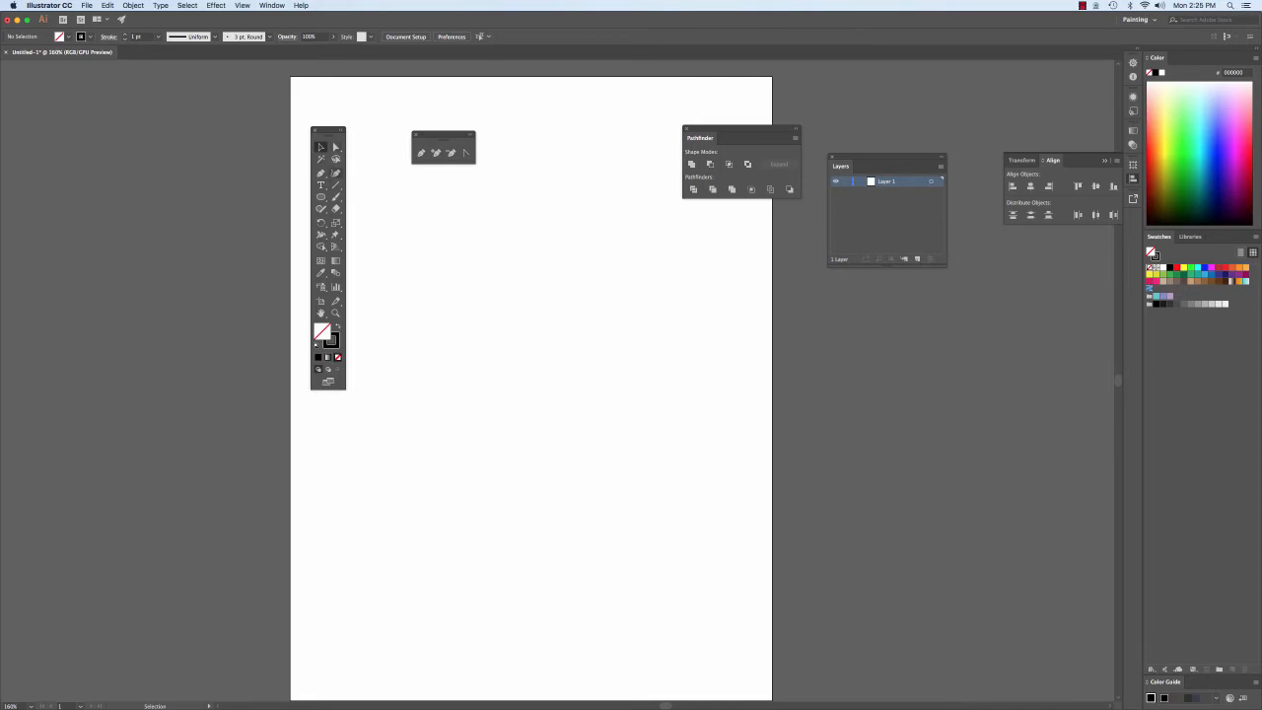
Step: Draw a closed, irregular eight-point shape of straight segments with the Pen tool in the artboard's upper half
left_click(321, 174)
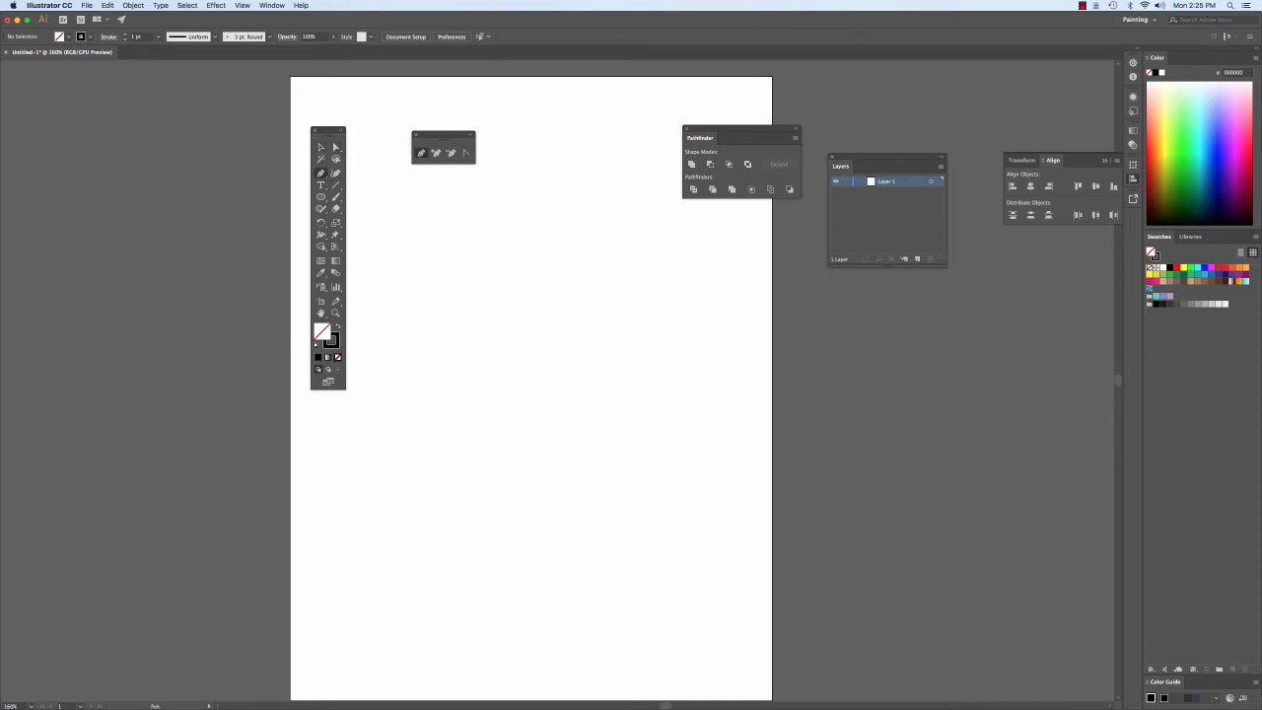
left_click(470, 250)
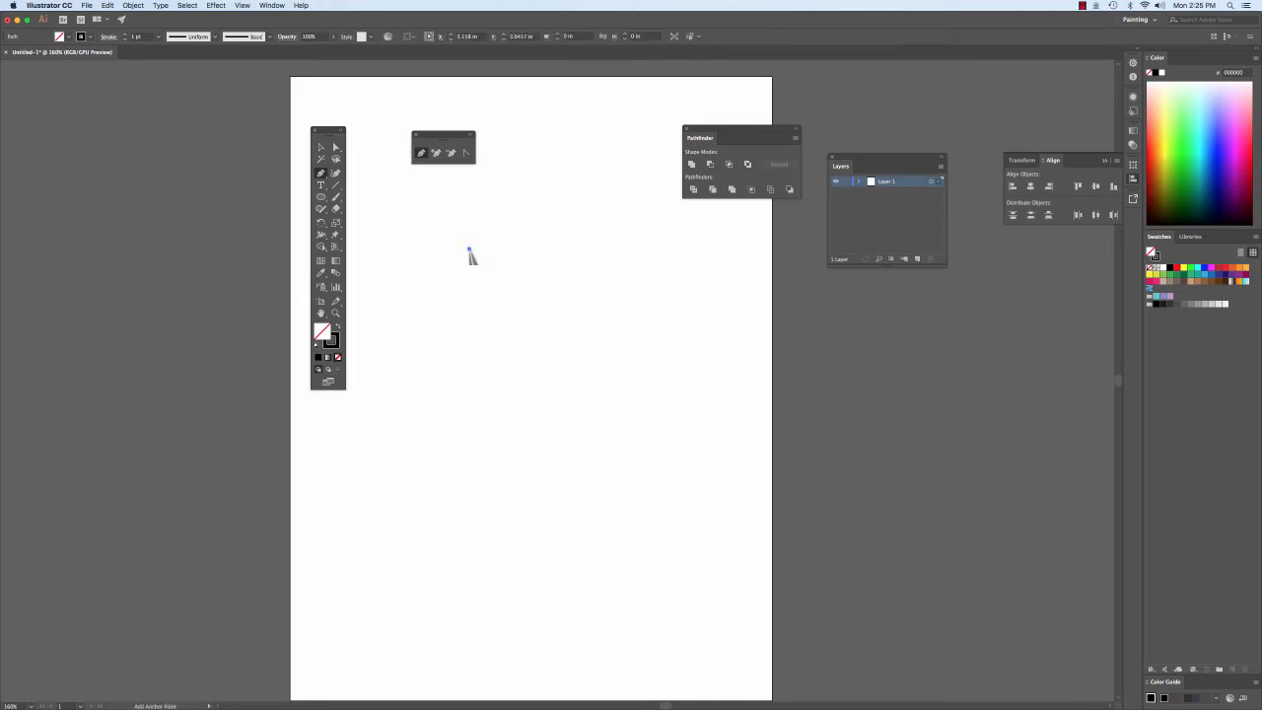
left_click(507, 230)
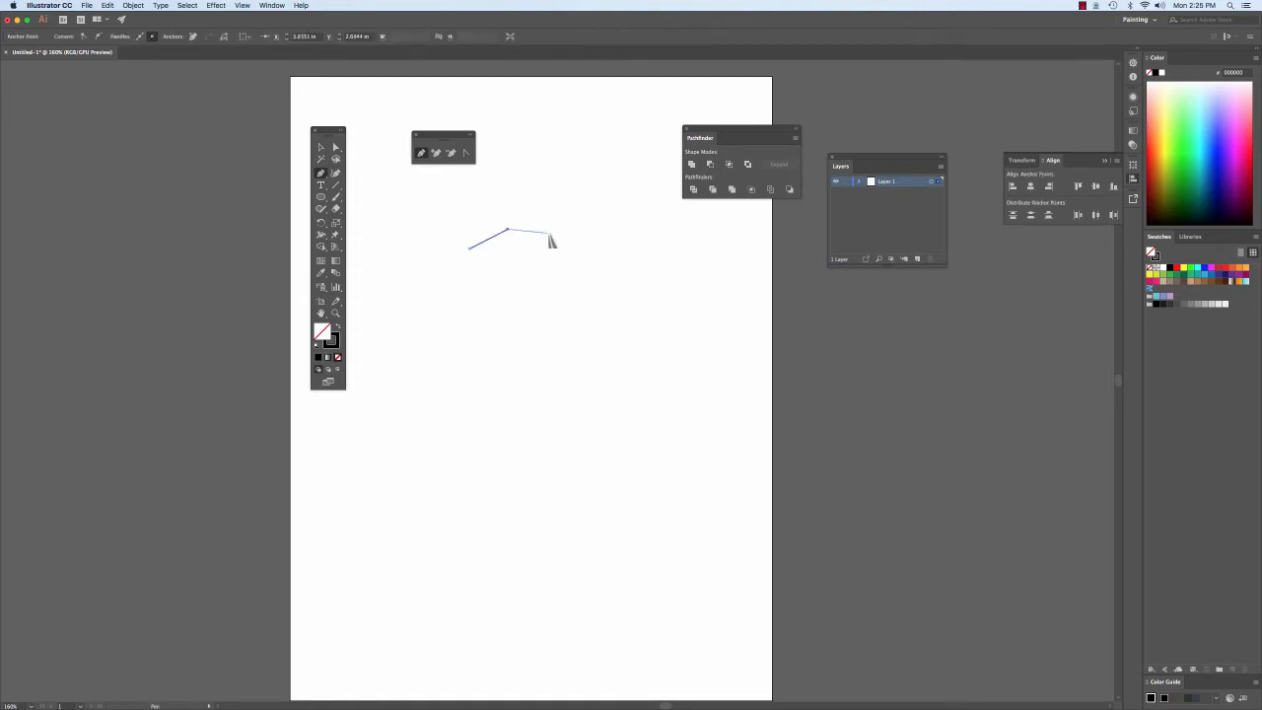
left_click(547, 233)
left_click(582, 259)
left_click(588, 287)
left_click(569, 312)
left_click(532, 324)
left_click(438, 296)
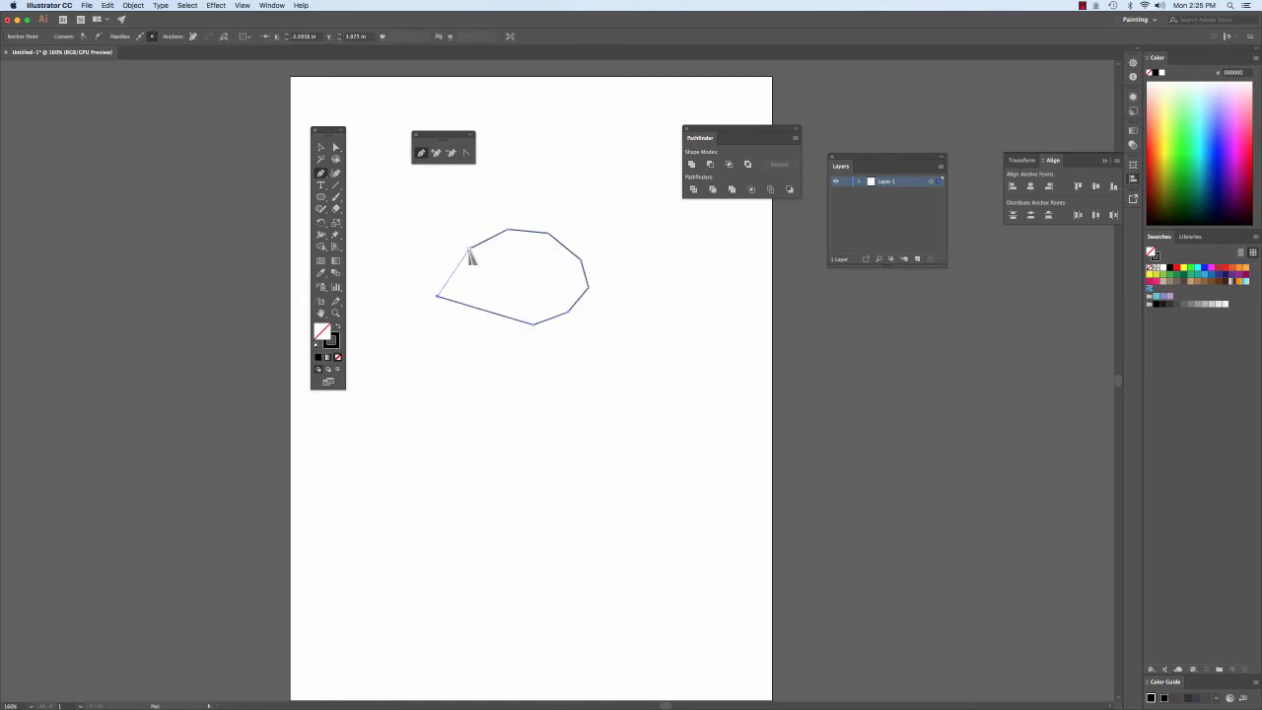
left_click(469, 250)
key("v")
Step: Undo the straight-sided Pen shape point by point until the artboard is empty
key("super+z")
key("super+z")
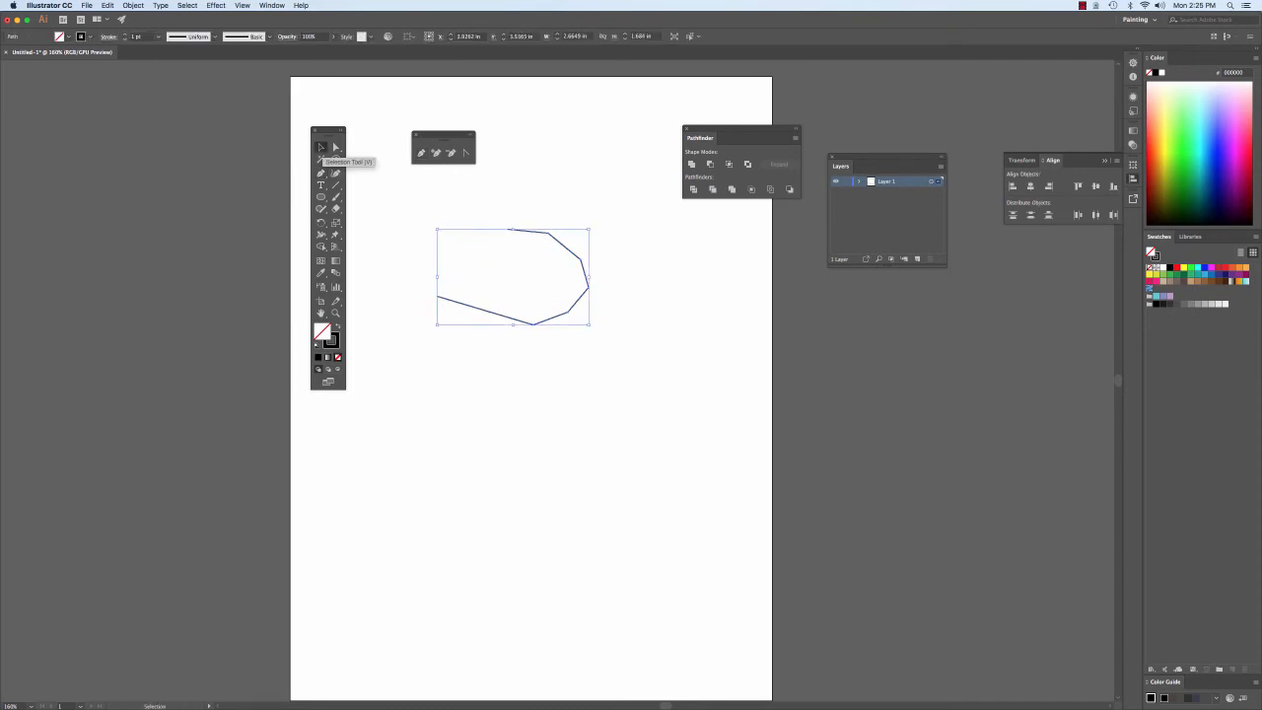
key("super+z")
key("super+z")
key("super+z")
key("super+z")
key("super+z")
key("super+z")
key("super+z")
Step: Draw a closed five-point Pen path with two curved segments at the upper right and straight segments on the left
left_click(321, 174)
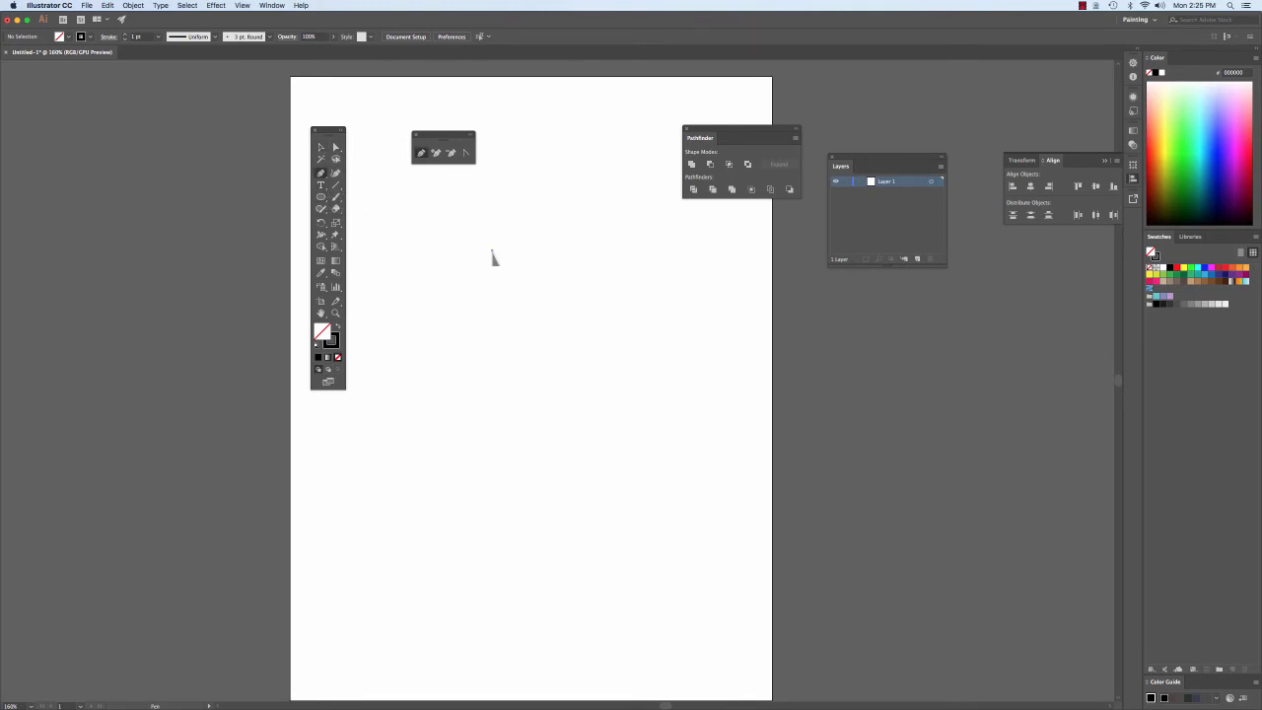
left_click_drag(492, 252, 512, 251)
left_click(543, 268)
left_click_drag(543, 269, 559, 301)
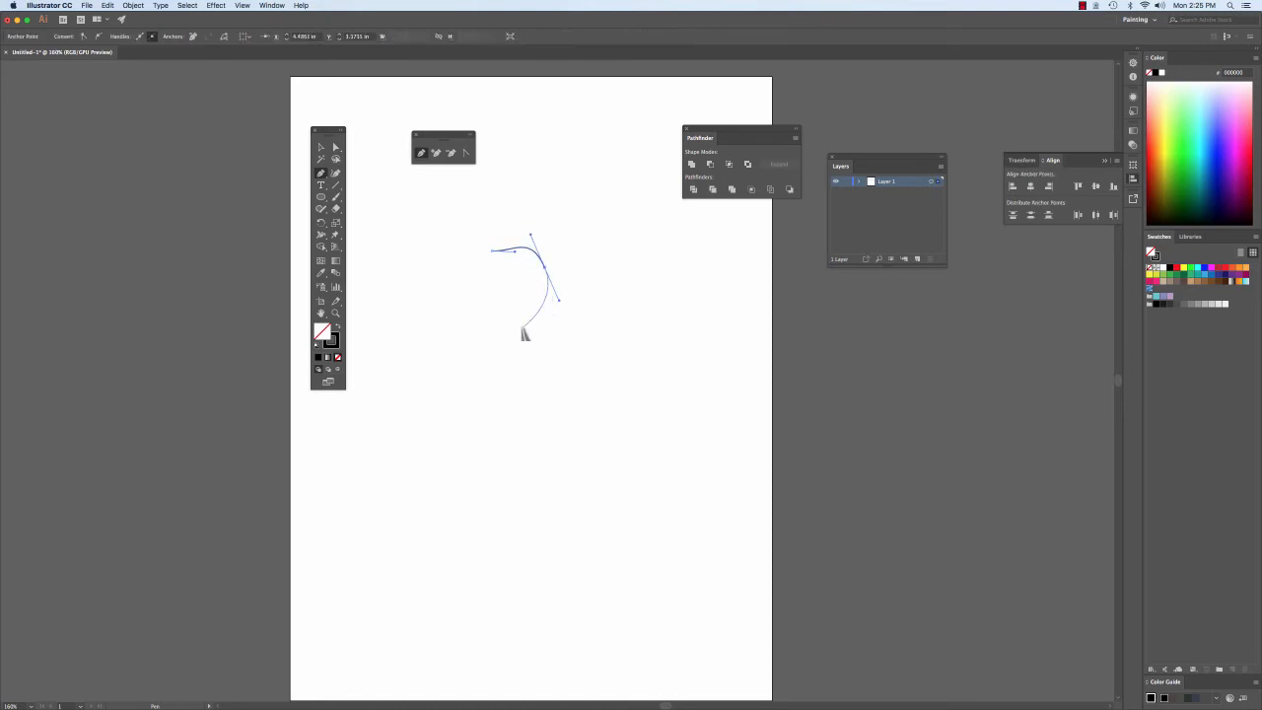
left_click(520, 326)
left_click(466, 320)
left_click(461, 282)
left_click(493, 254)
Step: Adjust the lower direction handle of the path's right anchor point with the Direct Selection tool to widen the curve
left_click(335, 147)
left_click(550, 280)
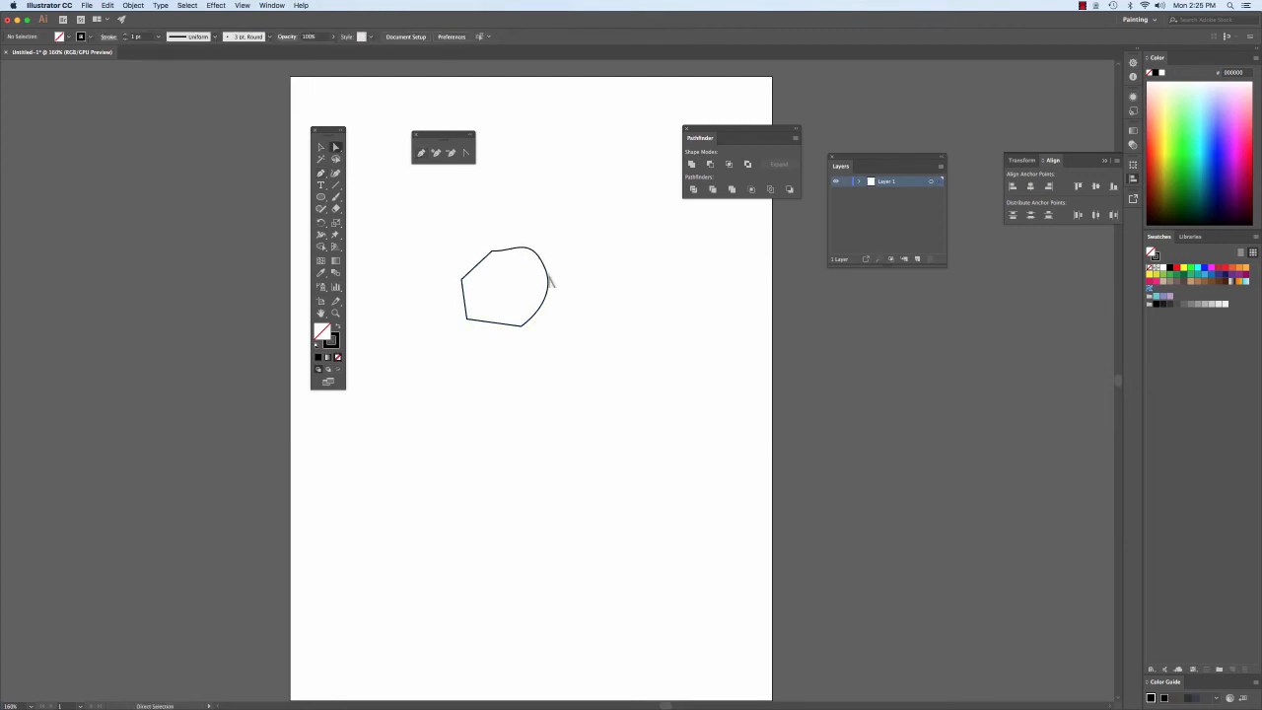
left_click(548, 279)
mouse_move(559, 305)
left_mouse_down()
mouse_move(570, 260)
mouse_move(569, 303)
left_mouse_up()
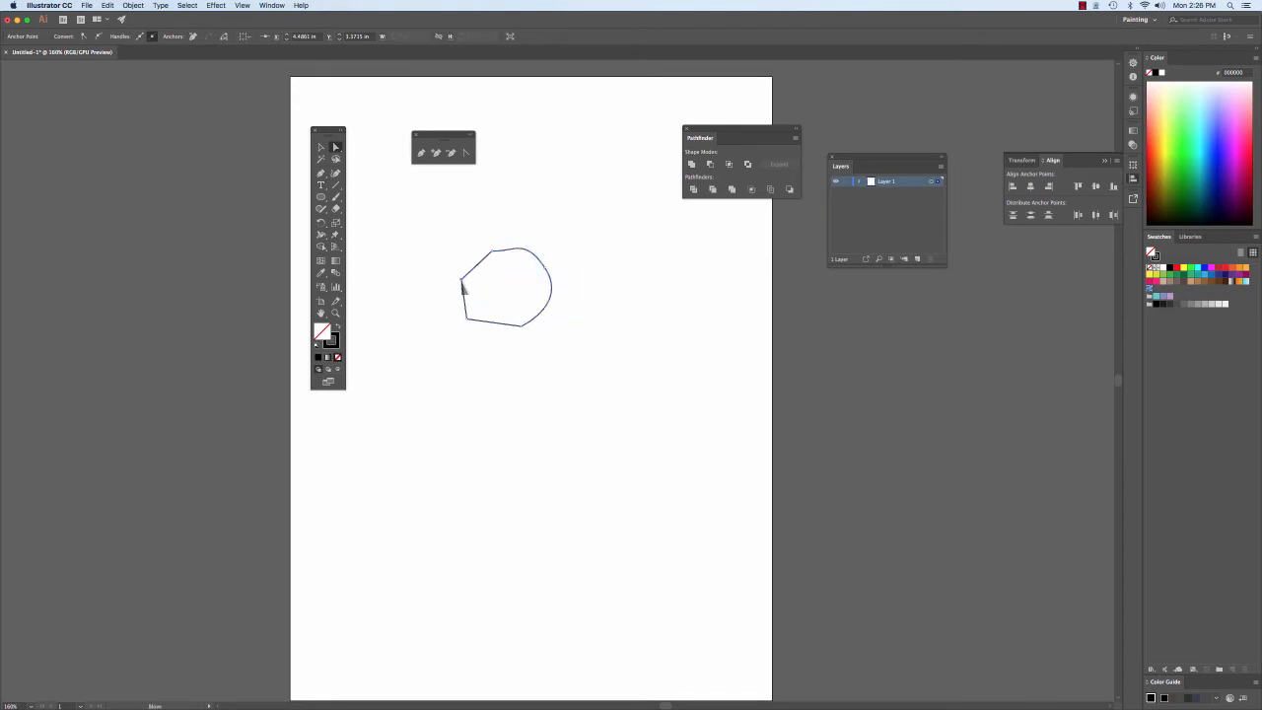
Step: Move the path's two left anchor points outward to square off that side, and adjust the top anchor point slightly
left_click_drag(462, 282, 437, 261)
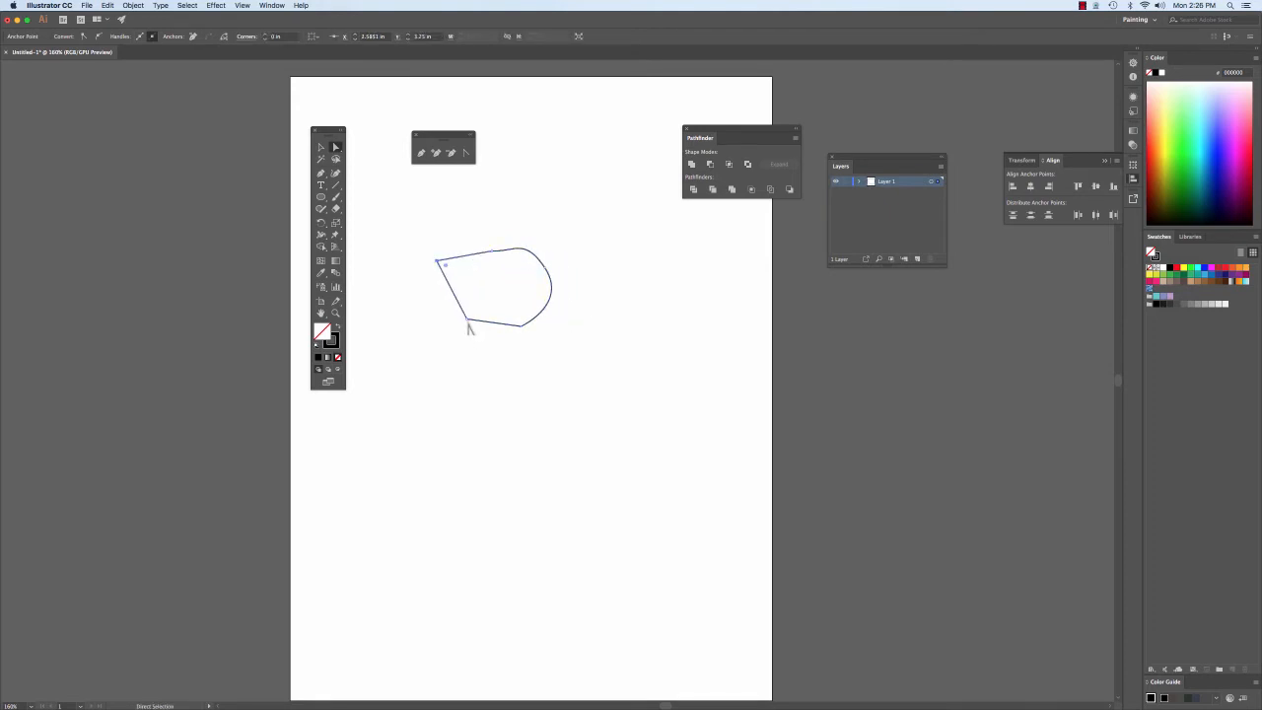
left_click_drag(467, 322, 440, 323)
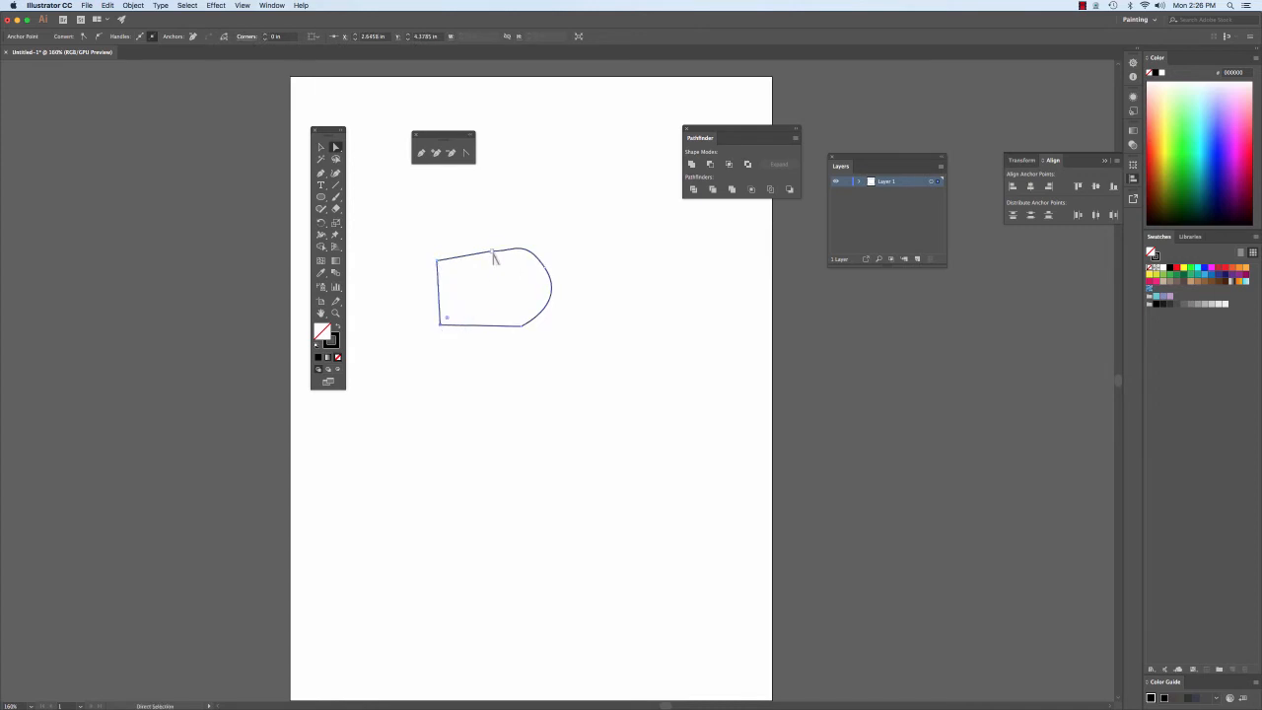
mouse_move(495, 257)
left_mouse_down()
mouse_move(510, 270)
mouse_move(519, 258)
left_mouse_up()
left_click(524, 326)
left_click(537, 338)
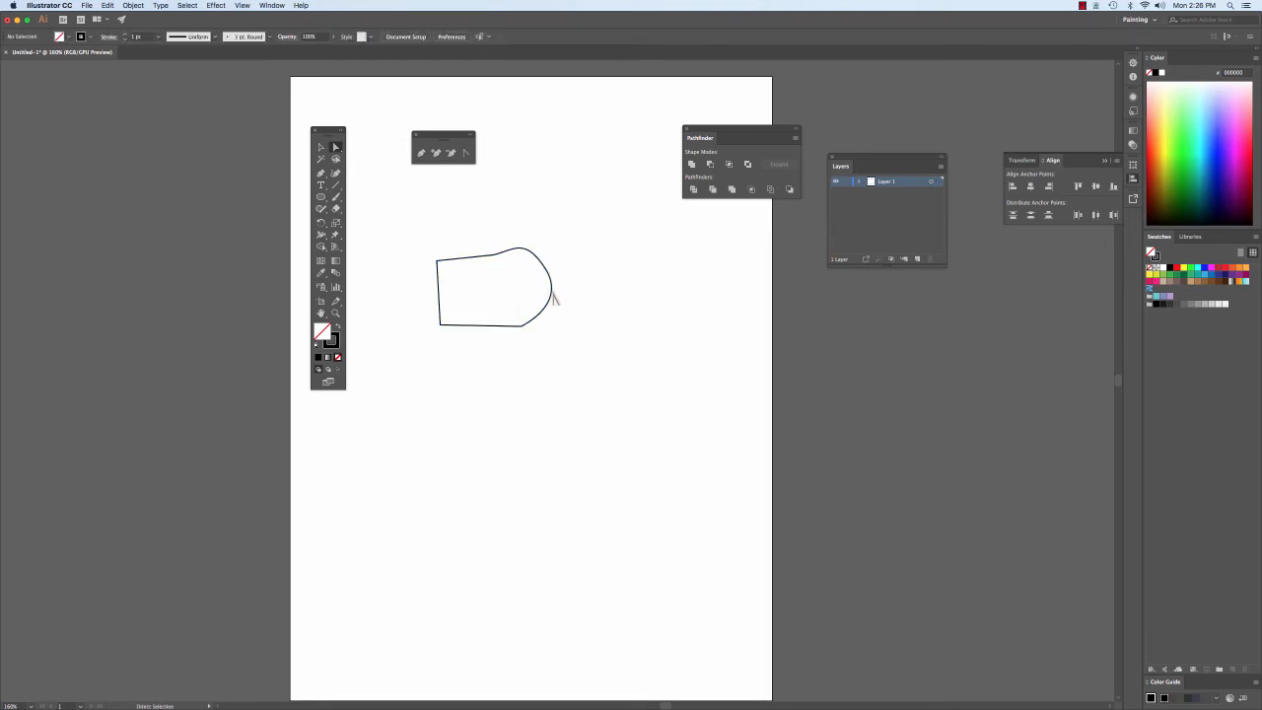
Step: Rework the right anchor point's direction handles and position to make that end of the shape evenly rounded
left_click(554, 293)
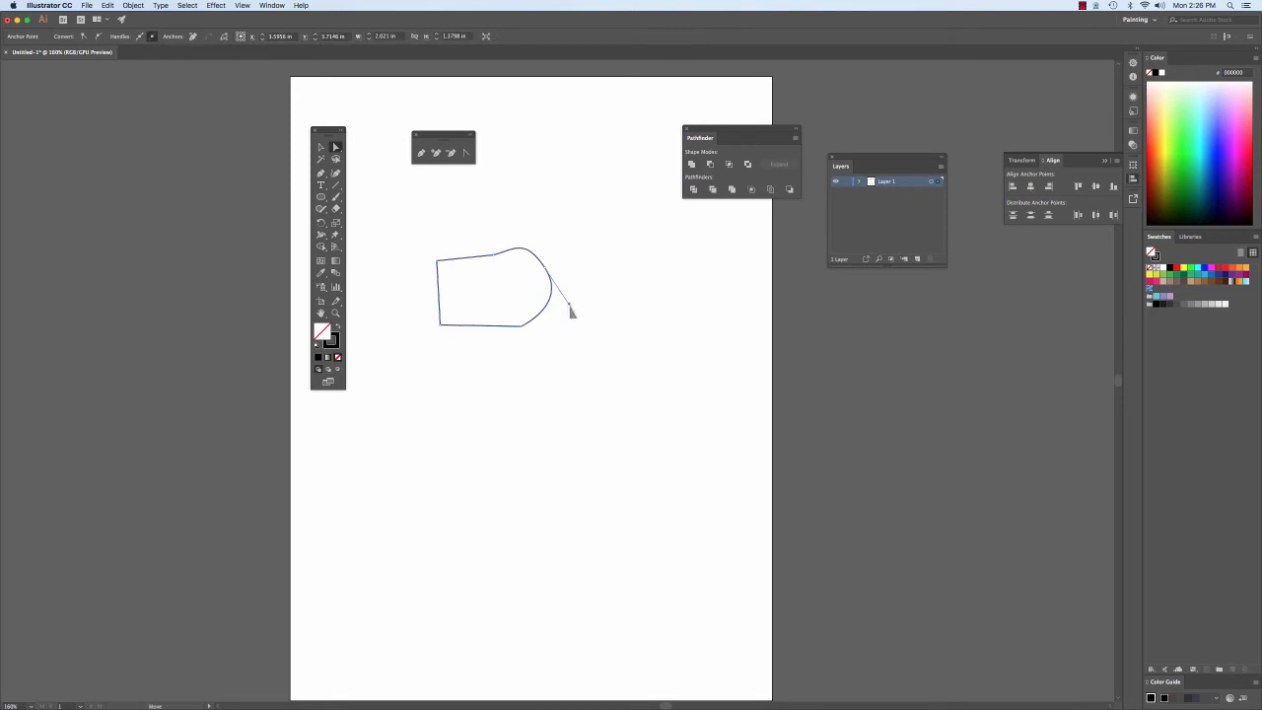
left_click_drag(571, 311, 568, 301)
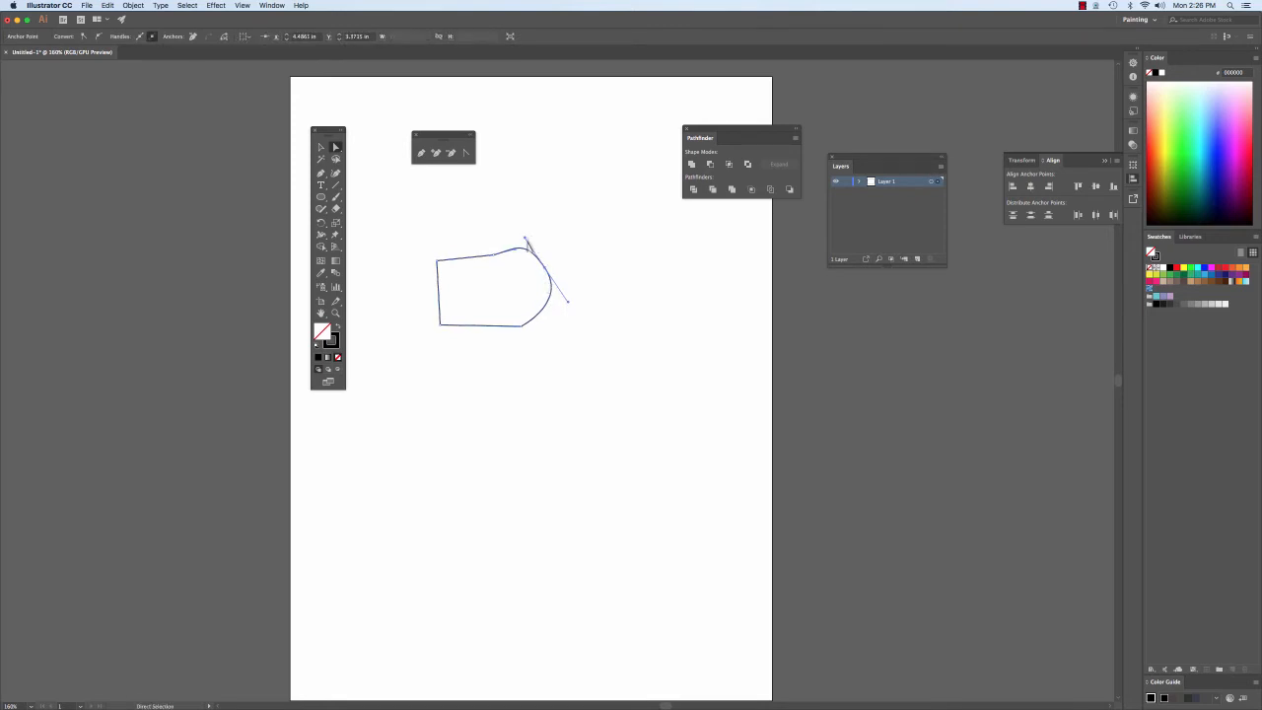
left_click_drag(526, 239, 552, 289)
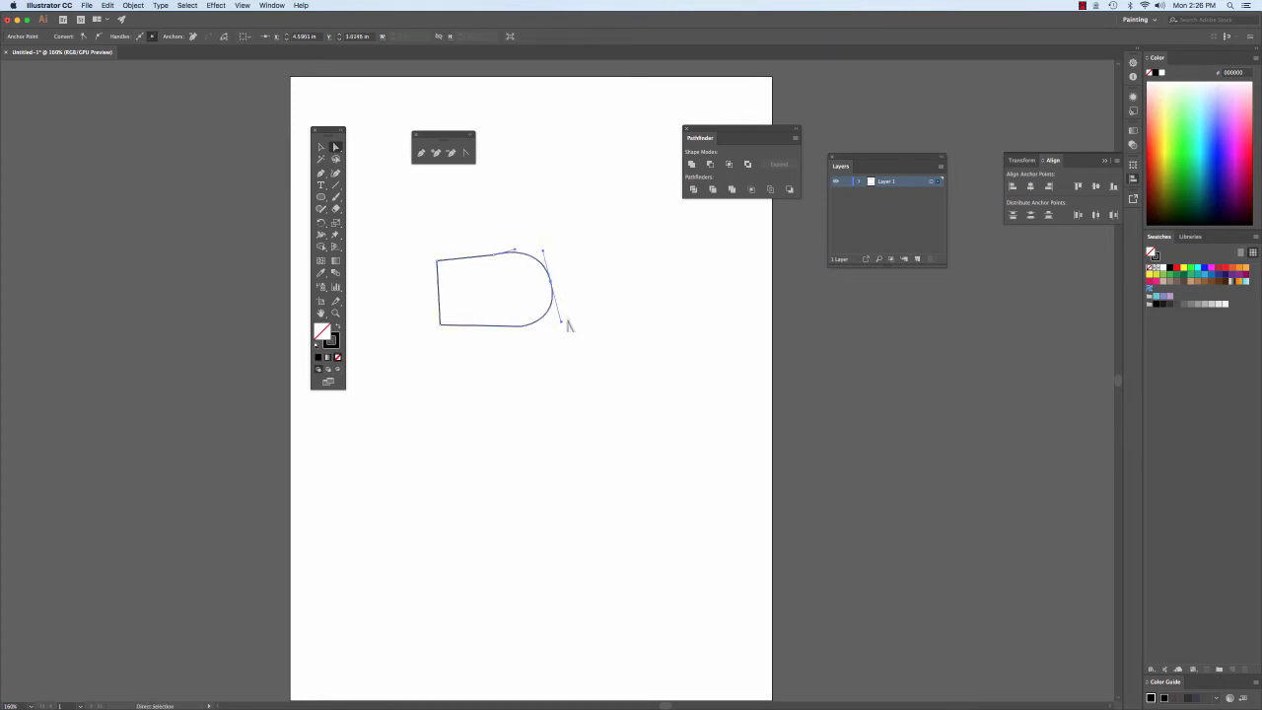
Step: Delete the whole path with the rounded right end from the artboard
left_click(559, 327)
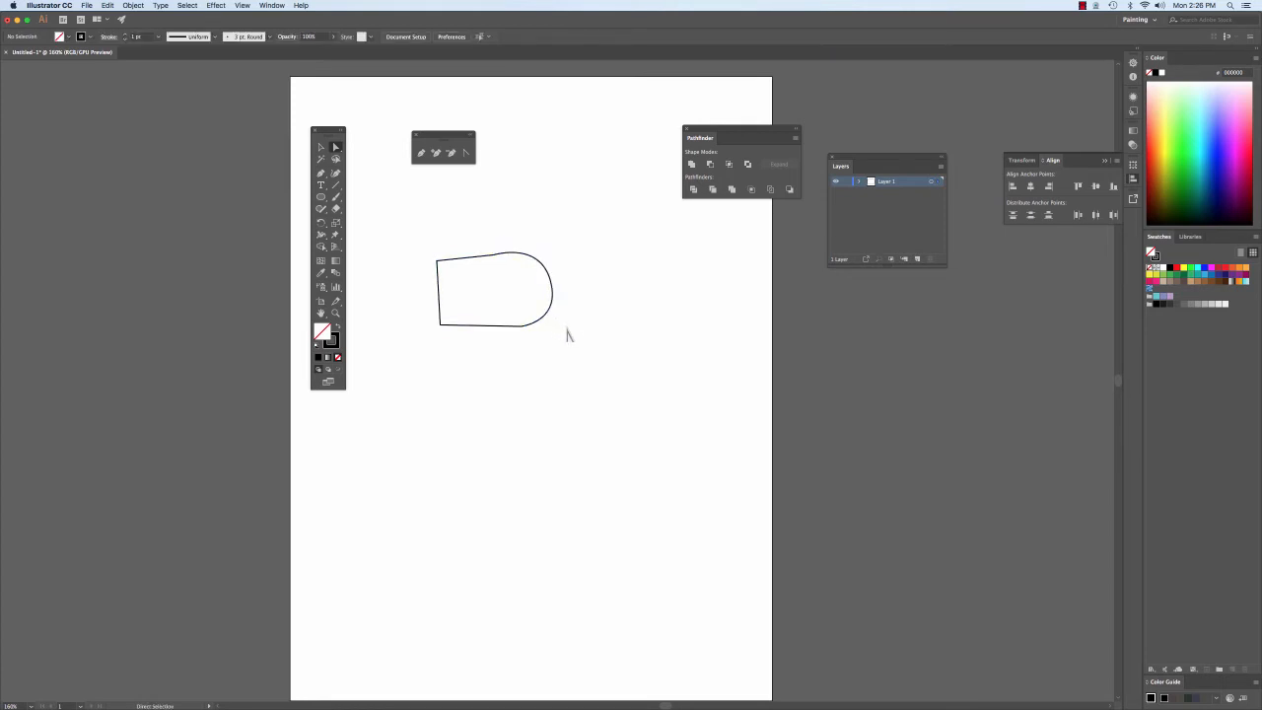
left_click(486, 258)
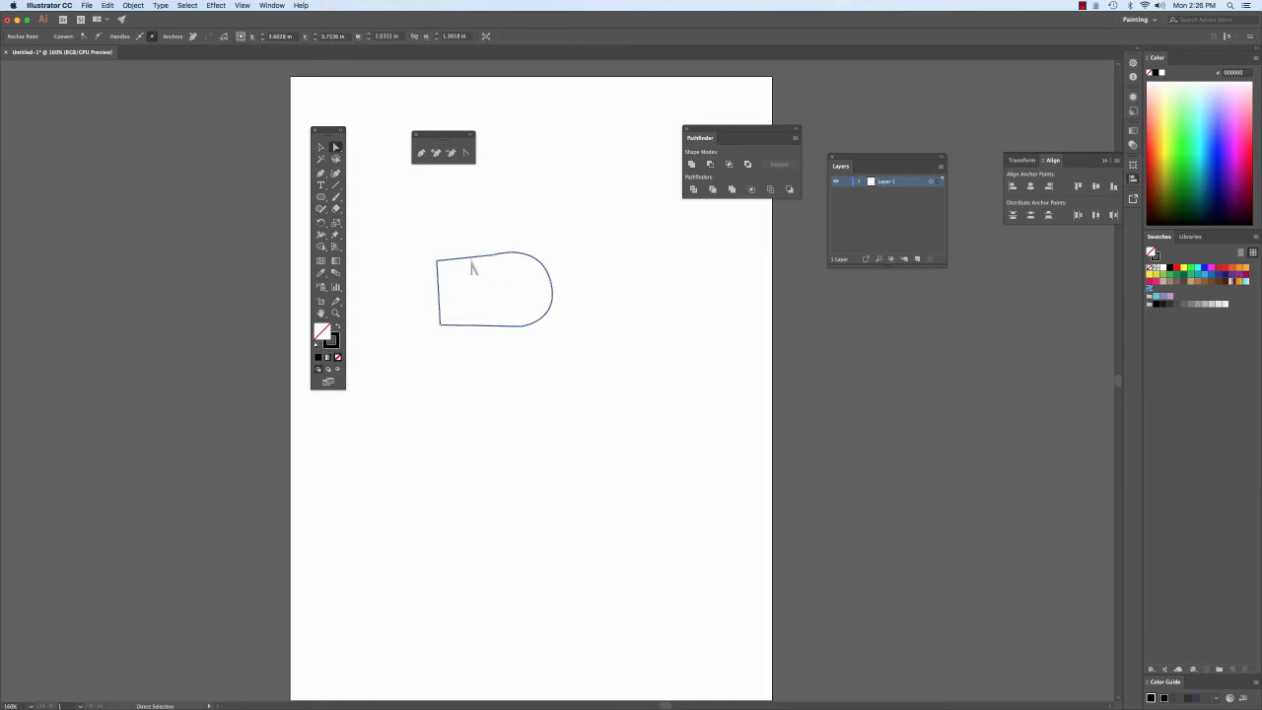
key("Delete")
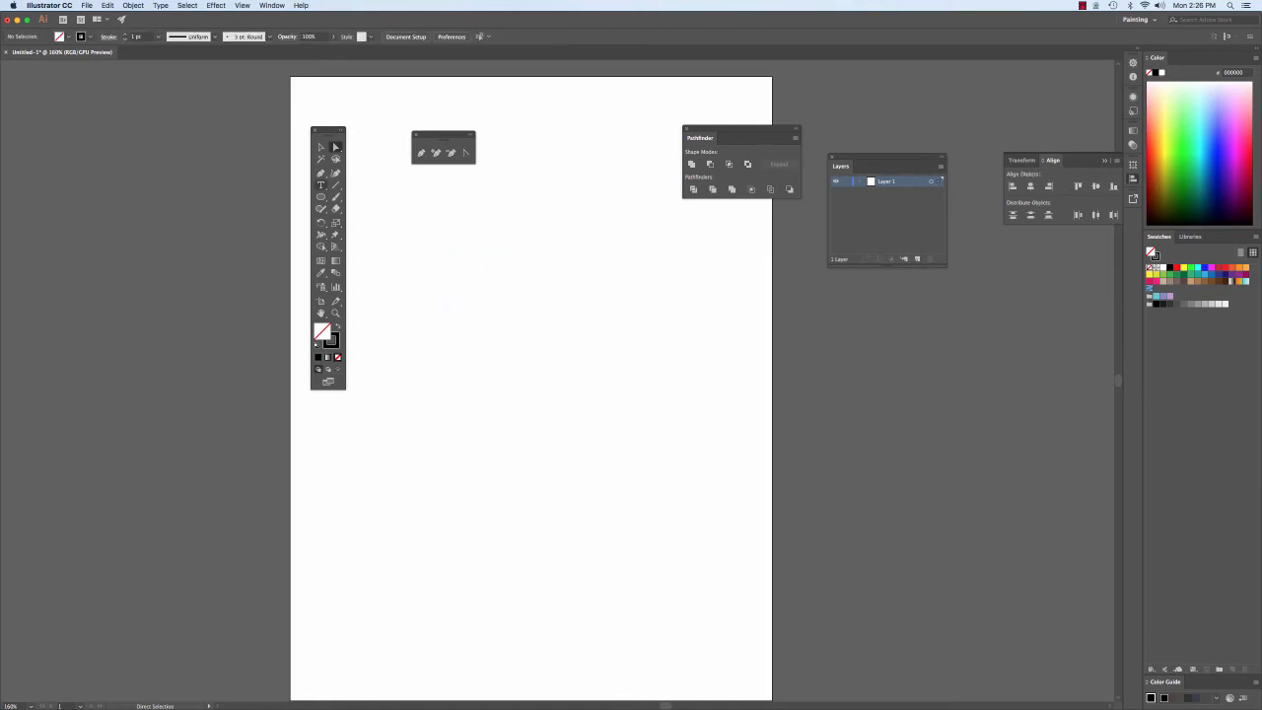
Step: Draw a closed D-shaped path with the Pen tool, about 1.87 in wide and 1.22 in high, with a rounded right end, and deselect it
left_click(322, 173)
left_click(478, 228)
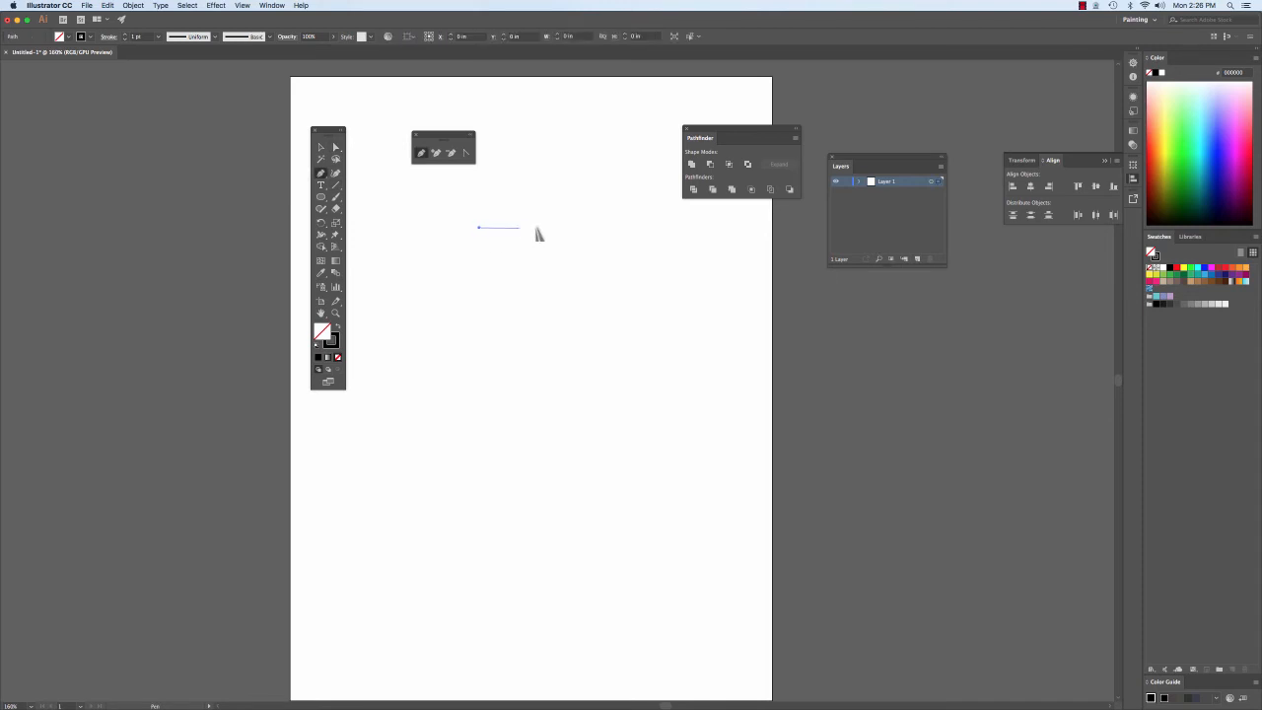
left_click(552, 228)
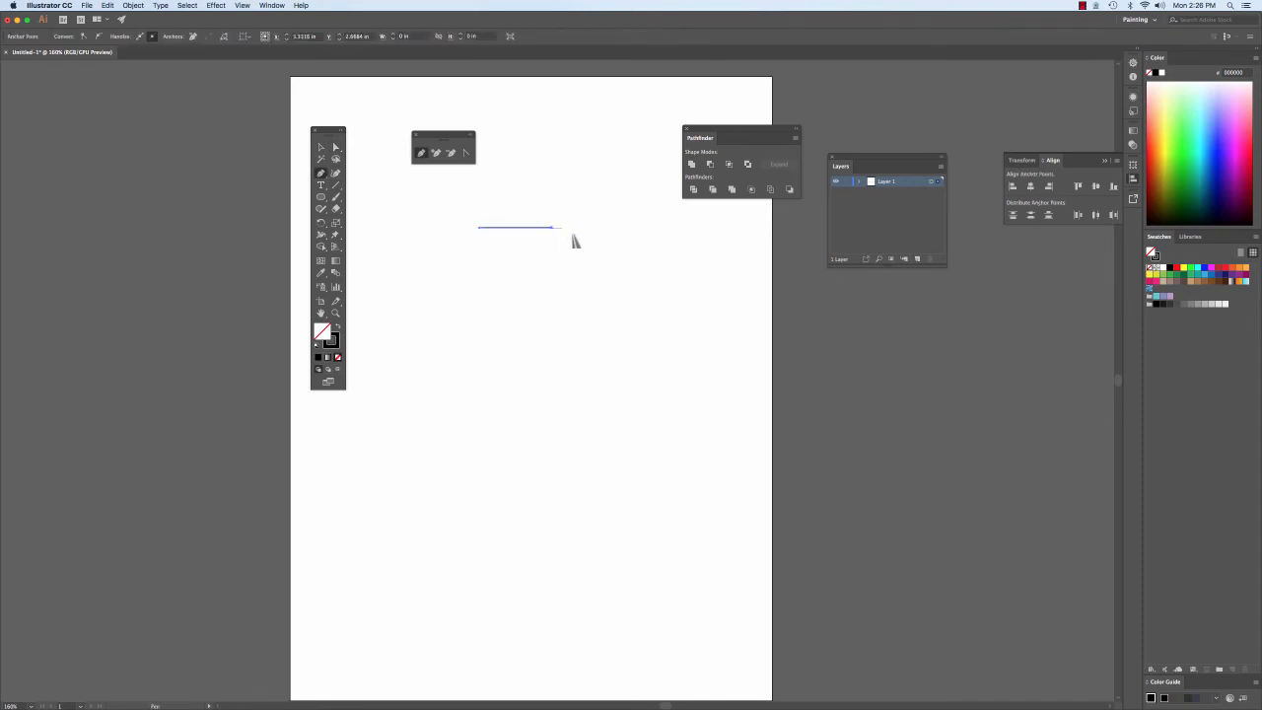
left_click_drag(583, 265, 584, 302)
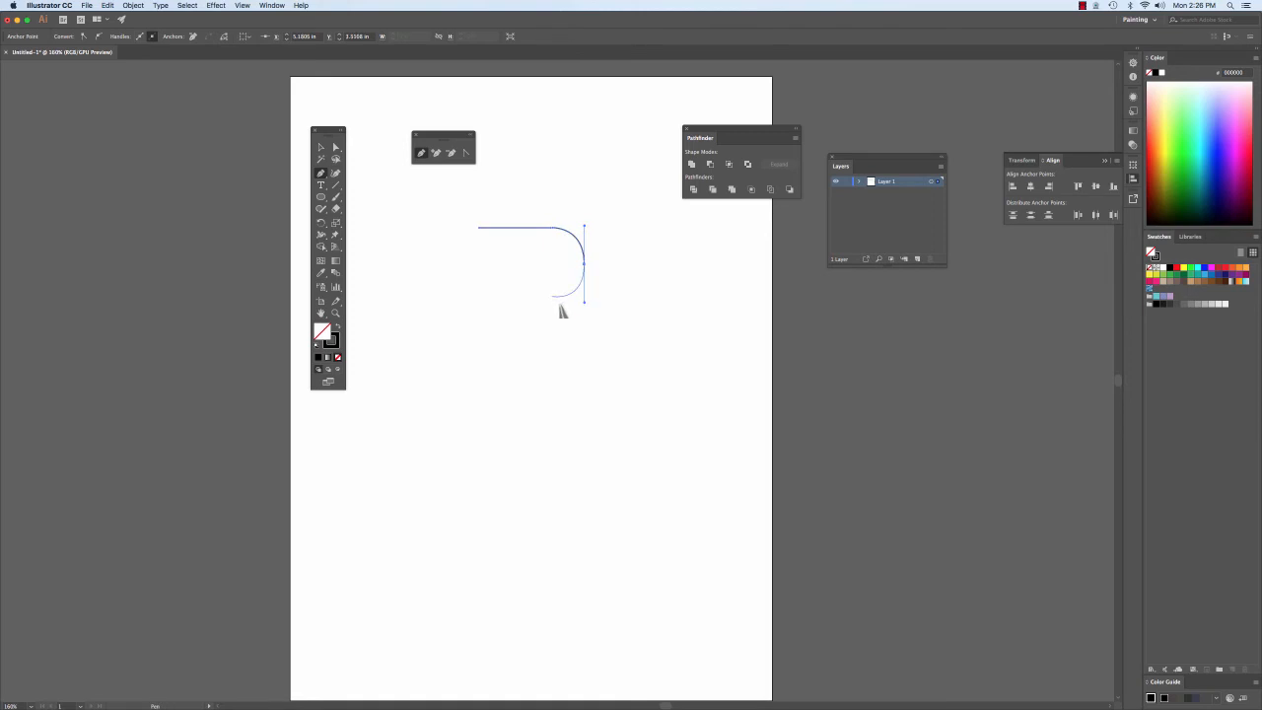
left_click(554, 295)
left_click(477, 296)
left_click(481, 234)
key("a")
left_click(480, 268)
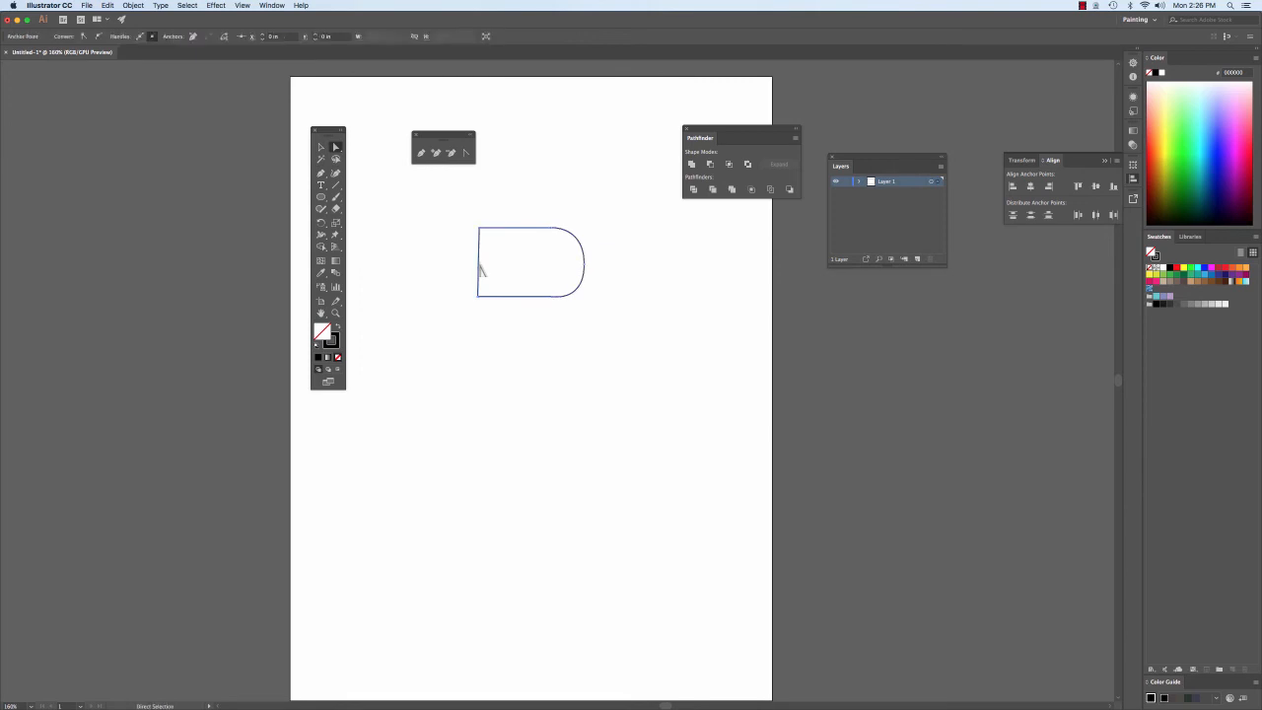
left_click(461, 279)
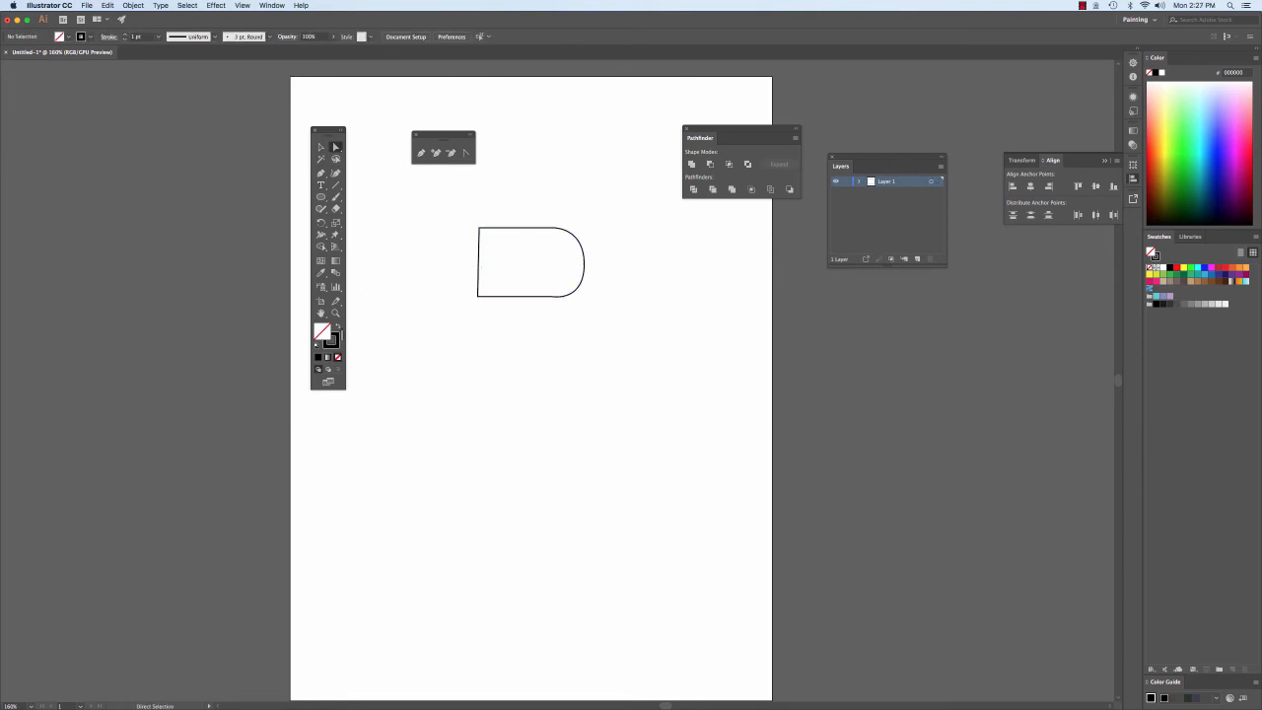
Step: Swap the D-shaped path's fill and stroke to make it solid black, and swap them back to a black outline without fill
left_click(337, 326)
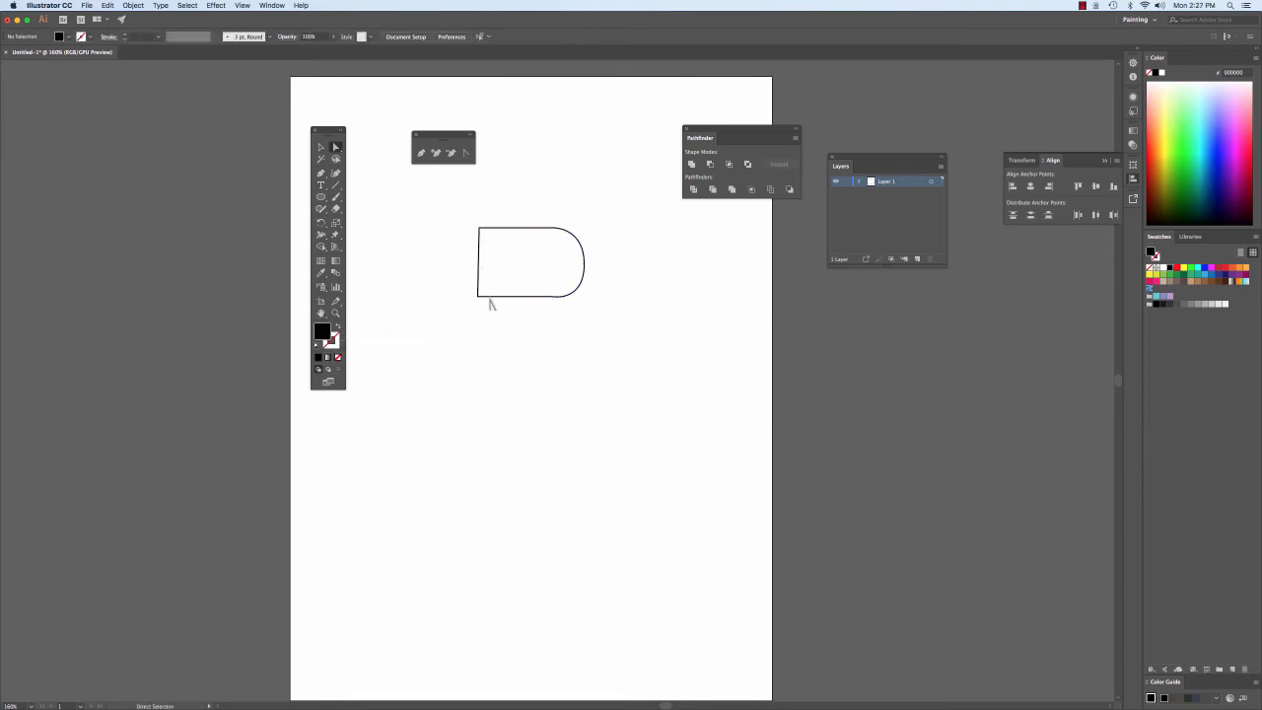
left_click(480, 279)
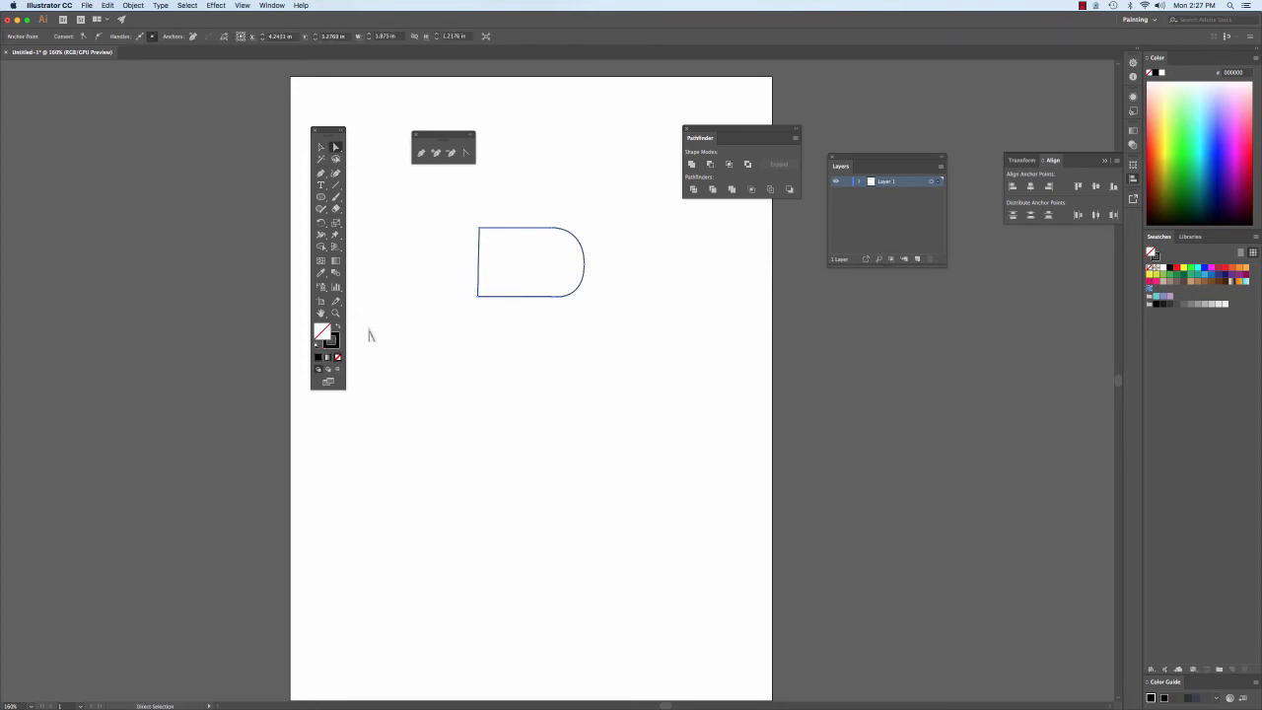
left_click(337, 326)
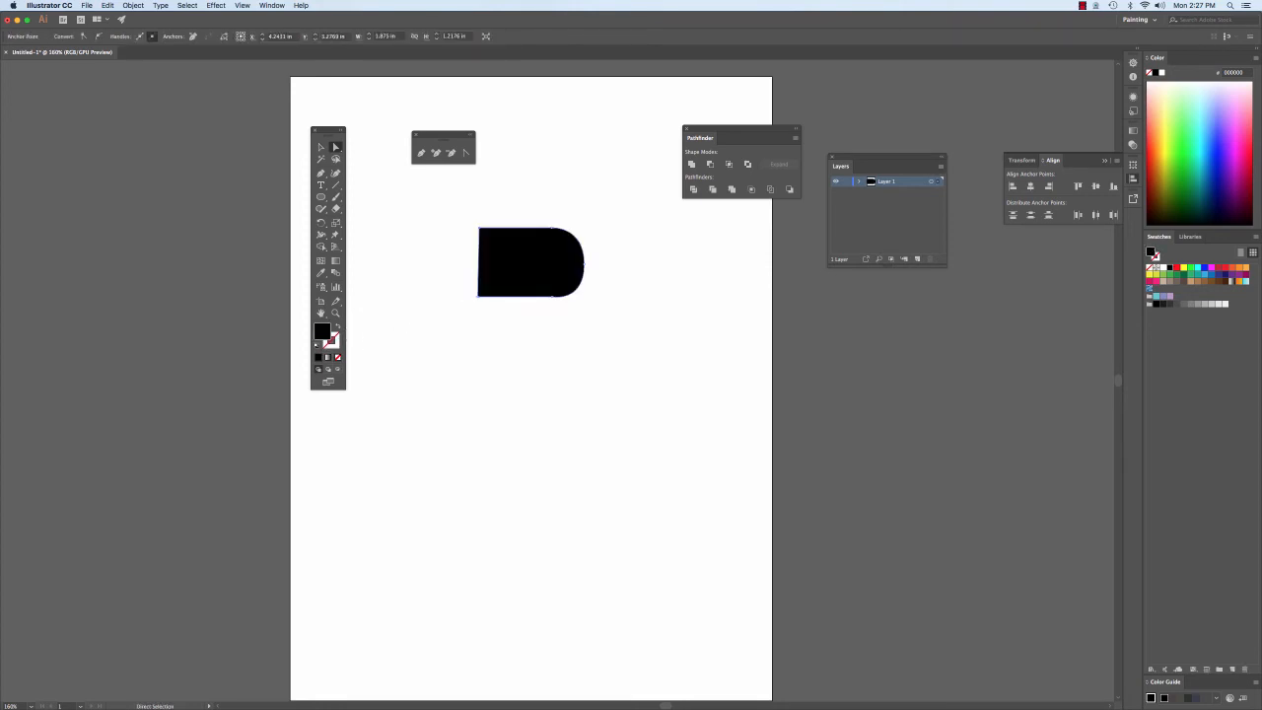
left_click(337, 326)
left_click(421, 289)
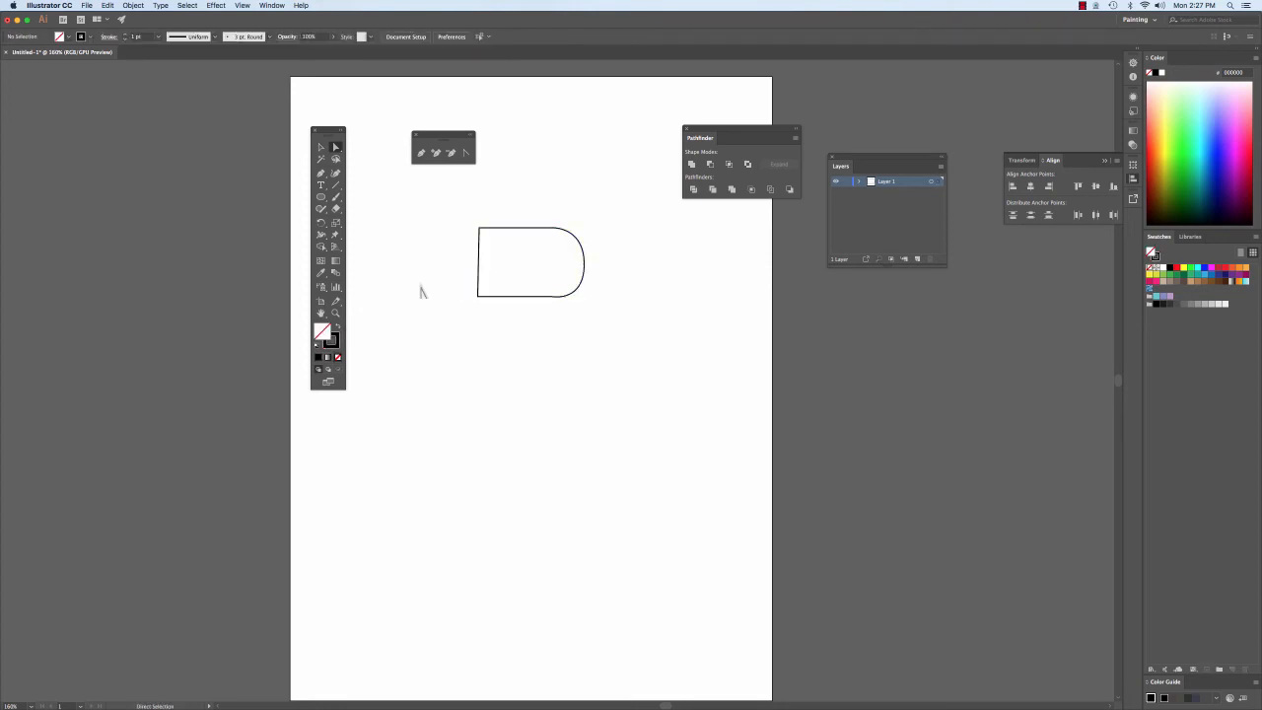
Step: Add an anchor point near the middle of the D-shape's straight left edge with the Add Anchor Point tool
left_click(500, 232)
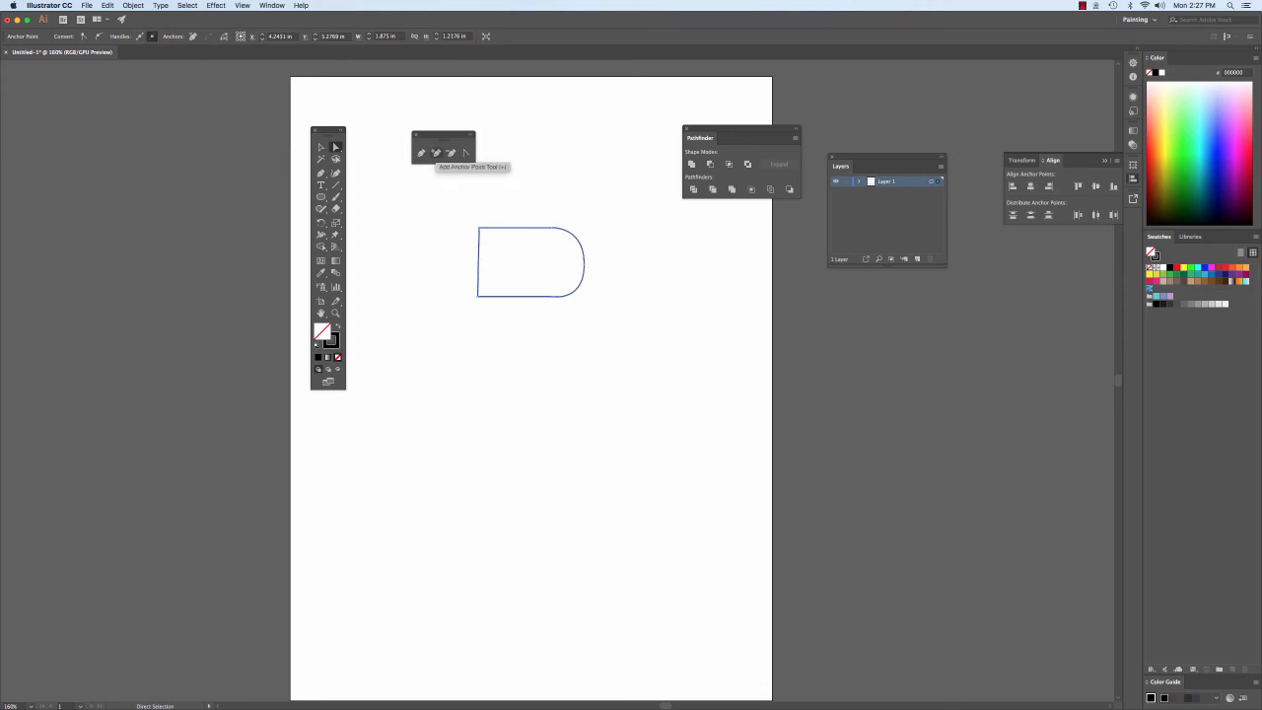
left_click(436, 153)
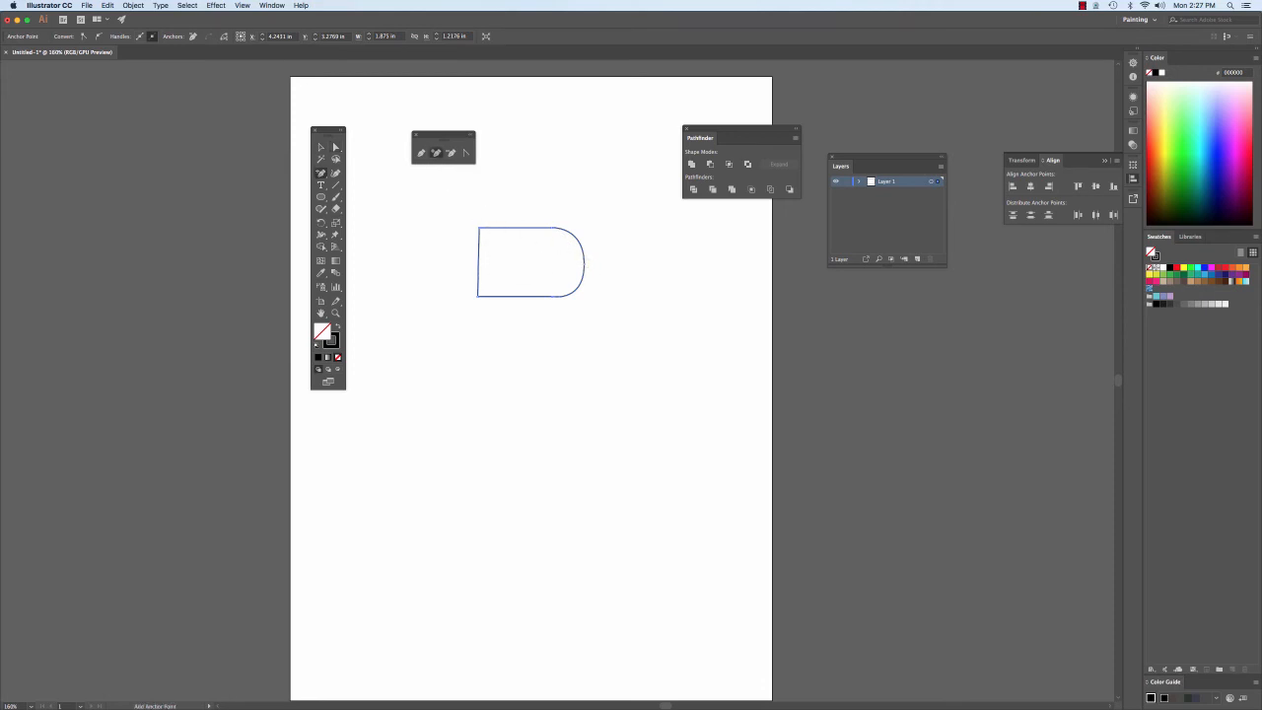
left_click(480, 264)
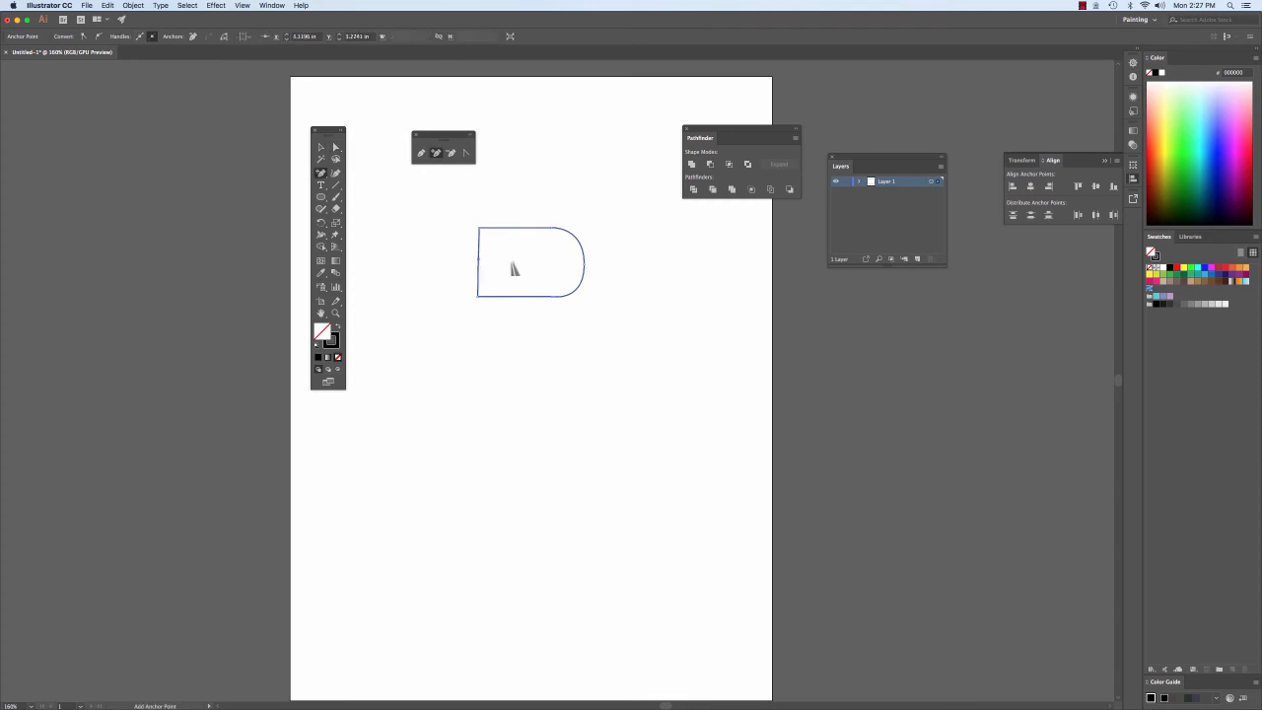
Step: Delete the D-shape's left-edge midpoint, upper-left corner and lower curve-start anchor points with the Delete Anchor Point tool
left_click(450, 152)
left_click(481, 233)
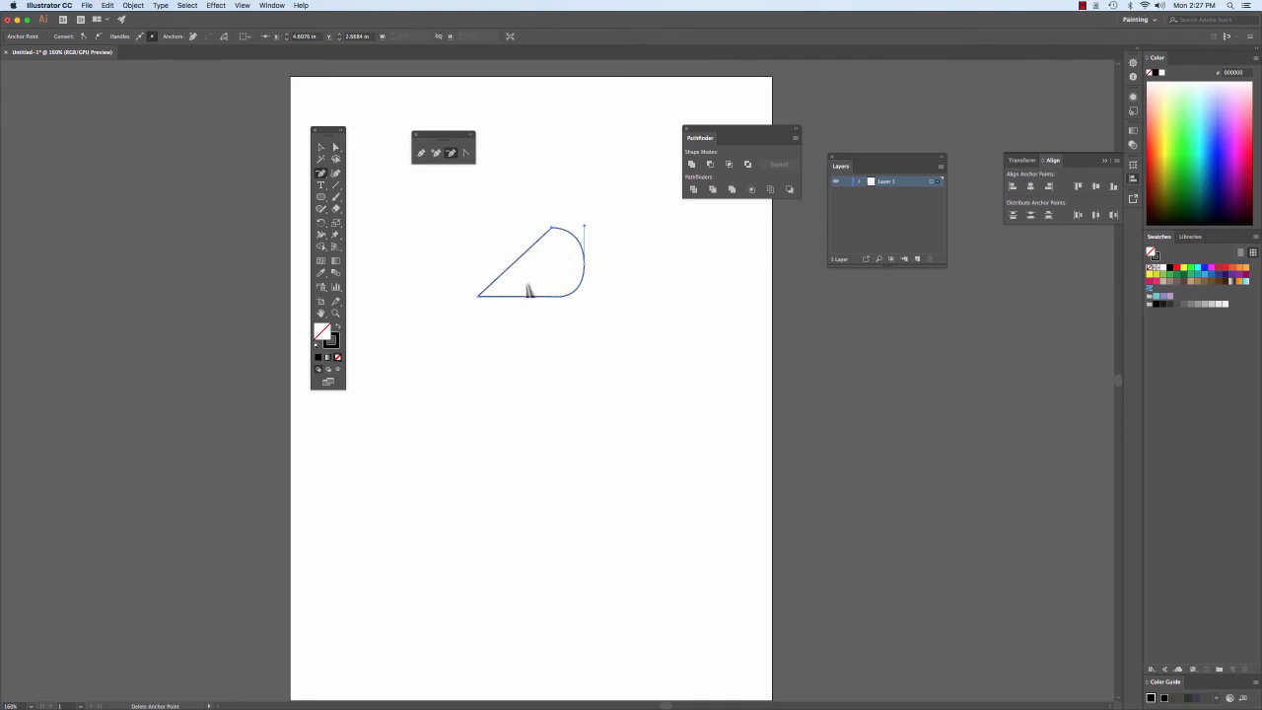
left_click(553, 296)
Step: Add an anchor point on the path's diagonal edge and convert it to a smooth point with short direction handles
left_click(436, 154)
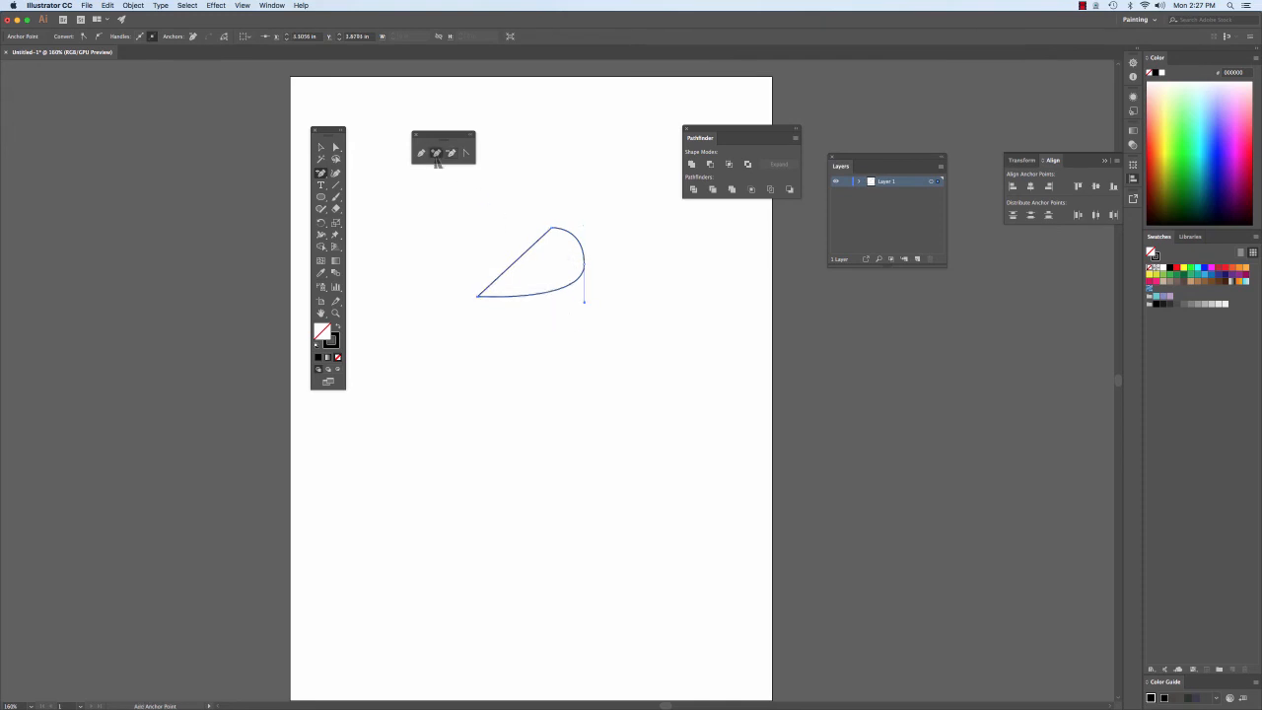
left_click(522, 255)
left_click(466, 153)
mouse_move(521, 257)
left_mouse_down()
mouse_move(525, 246)
mouse_move(535, 258)
left_mouse_up()
Step: Convert the path's rightmost curved anchor point to a corner with the Anchor Point tool, undoing and repeating the conversion once
left_click_drag(585, 268, 588, 270)
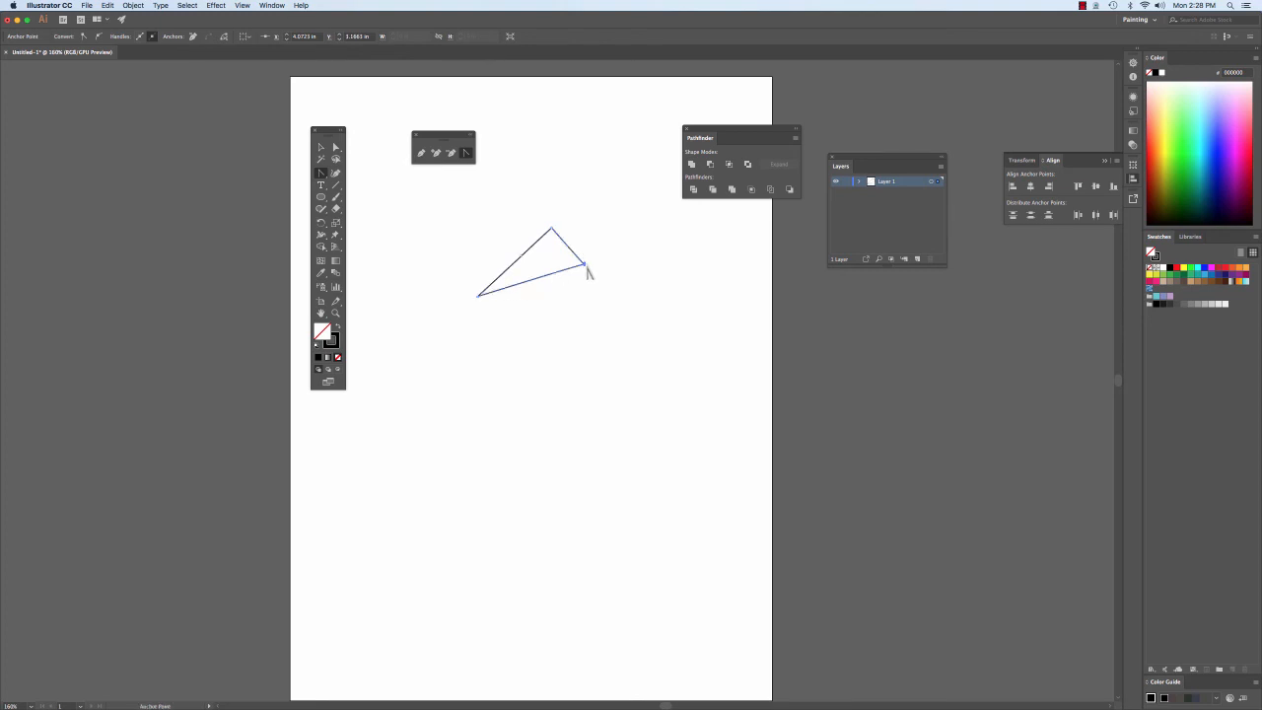
key("super+z")
left_click(586, 265)
Step: Move the smooth anchor point on the diagonal edge up and left with the Direct Selection tool to form a rounded upper-left corner
left_click(335, 146)
left_click_drag(523, 253, 472, 233)
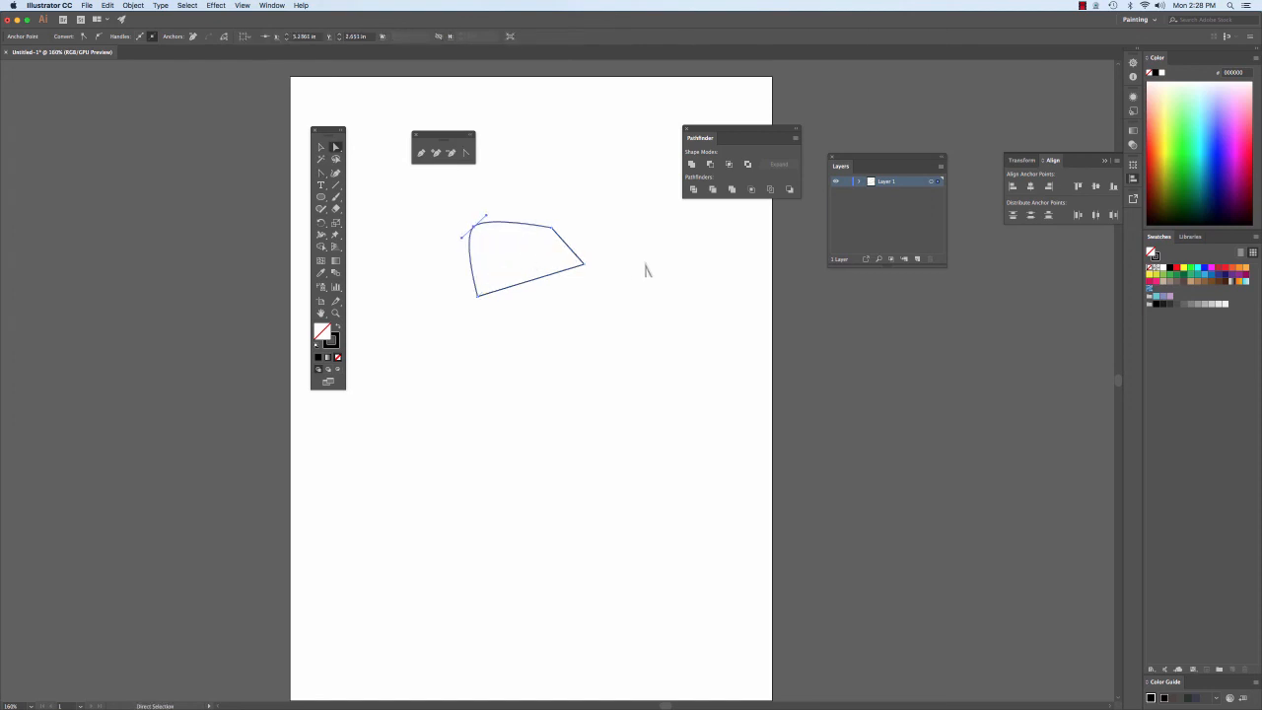
left_click(636, 266)
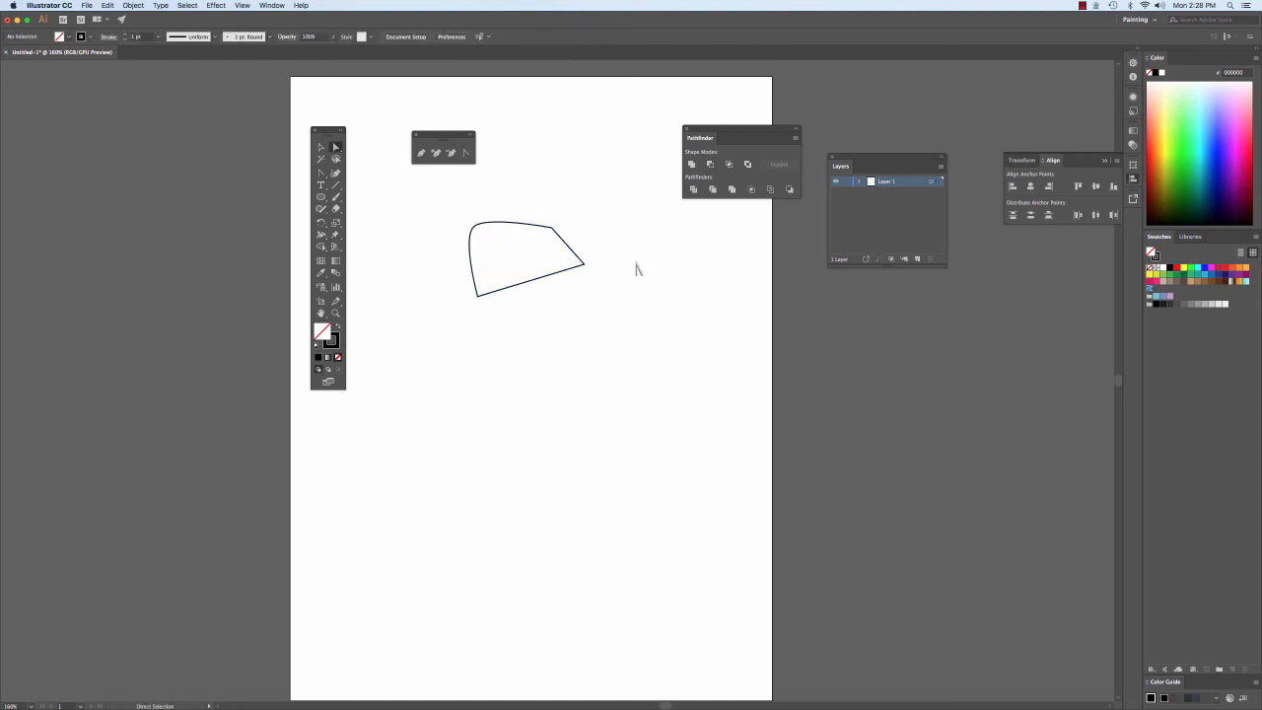